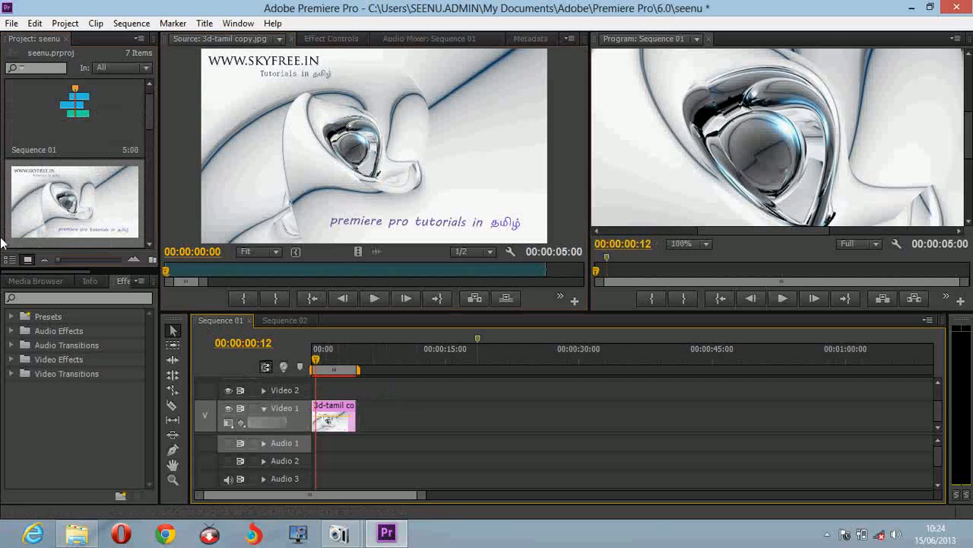
Add the XHTML&CSS tutorial video from the project to Video 1, directly after the 3d-tamil copy image
drag(148, 111, 137, 163)
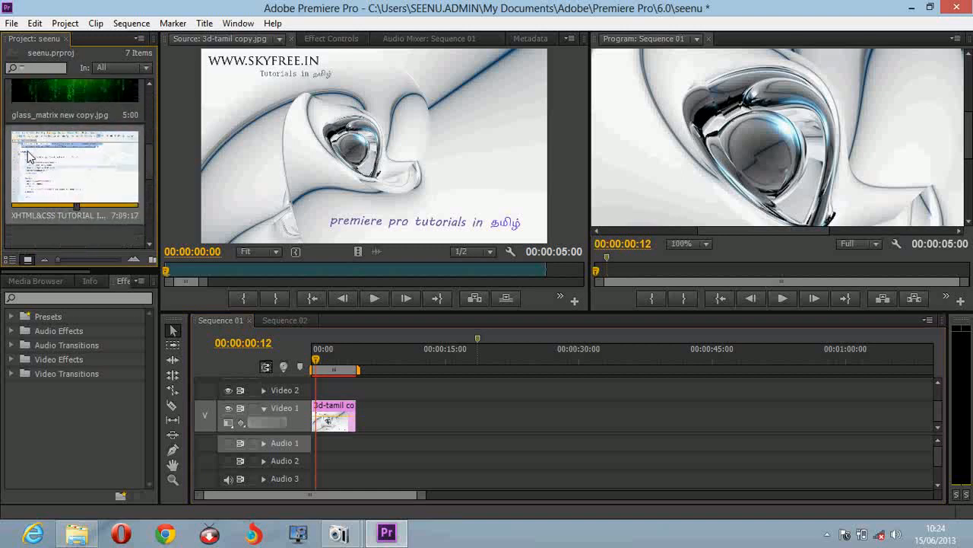
drag(253, 240, 393, 380)
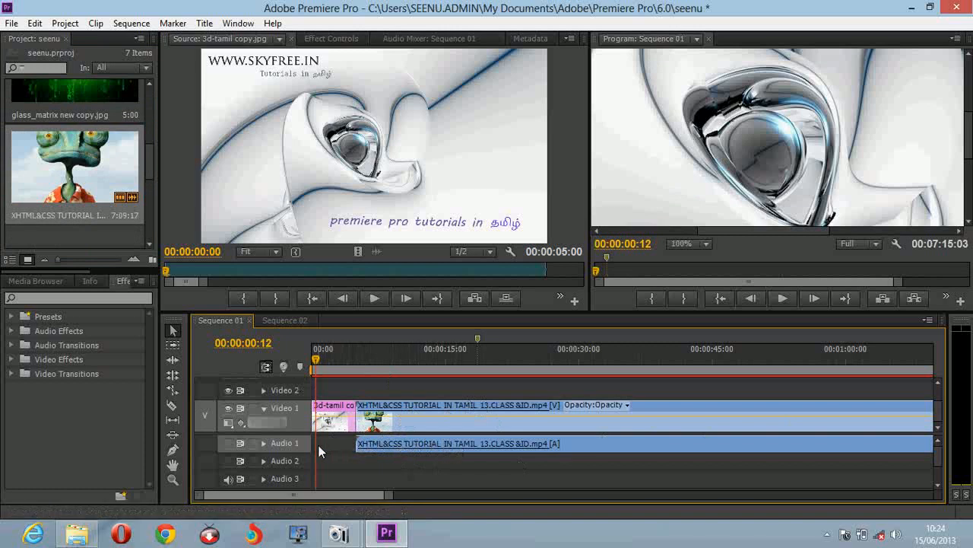
drag(292, 496, 270, 476)
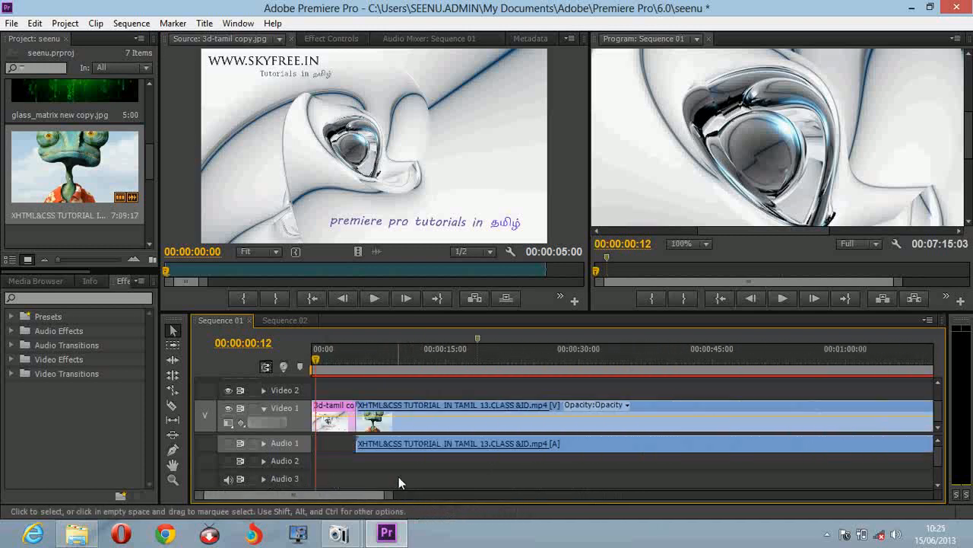
drag(386, 495, 579, 494)
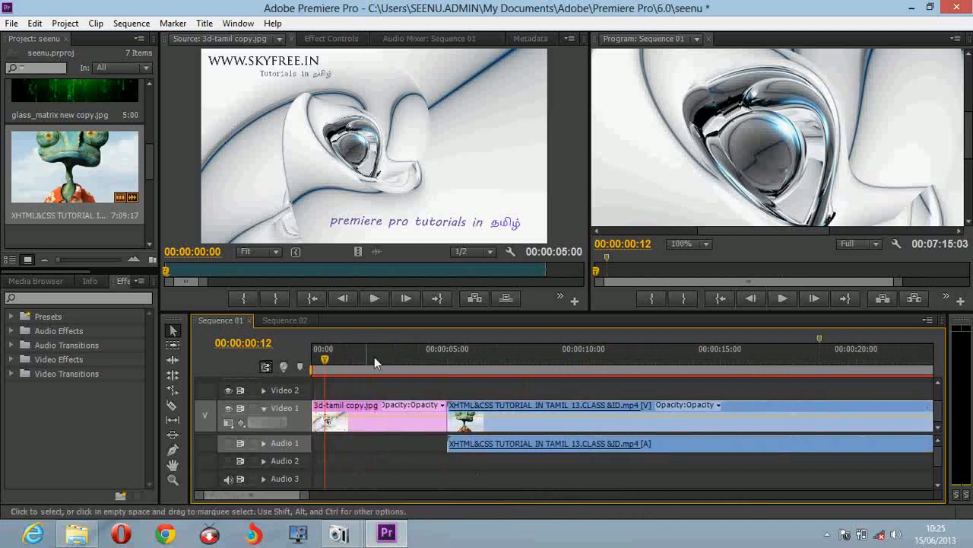
Play Sequence 01 from the start of the video clip, then stop and return the playhead to the image
click(459, 370)
drag(460, 369, 450, 369)
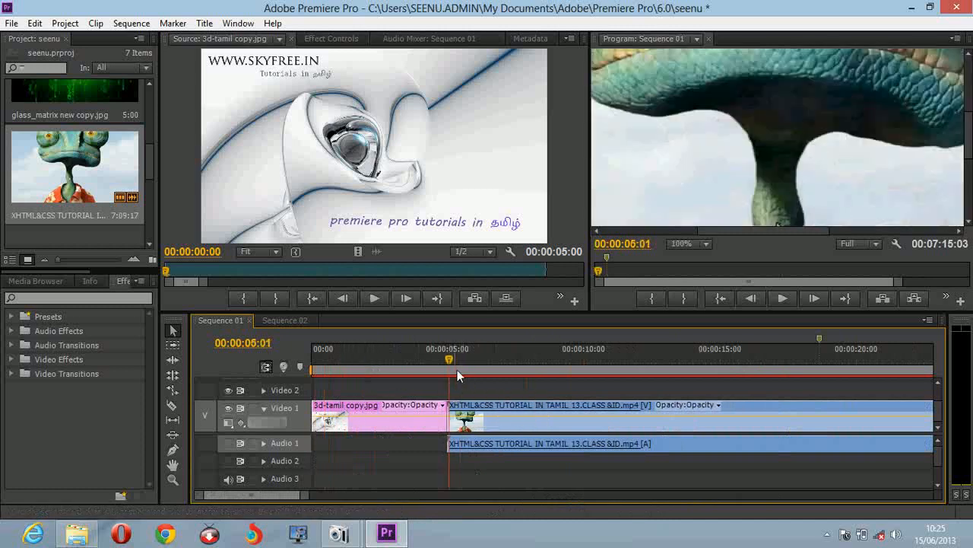
click(781, 299)
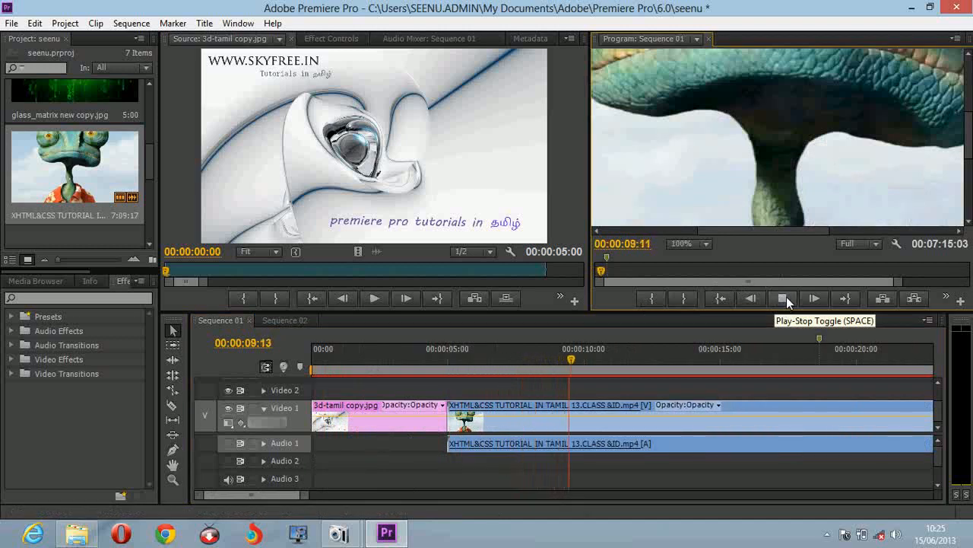
click(786, 297)
click(437, 380)
click(425, 362)
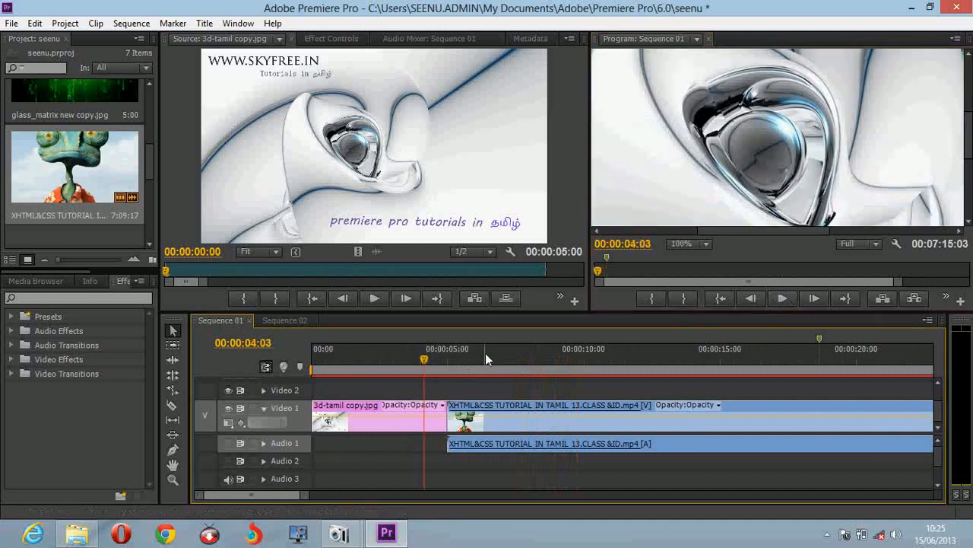
Set the Program monitor's zoom level to Fit
click(698, 51)
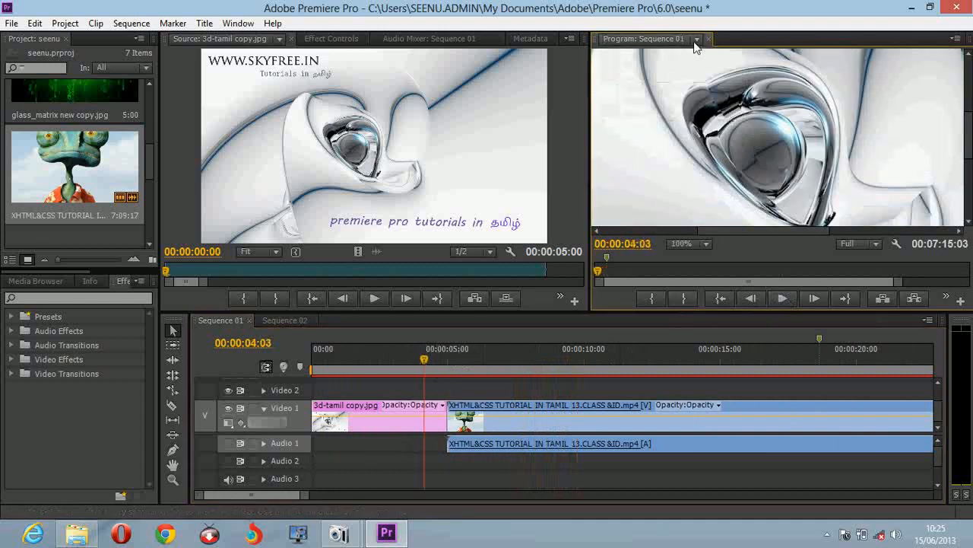
click(708, 244)
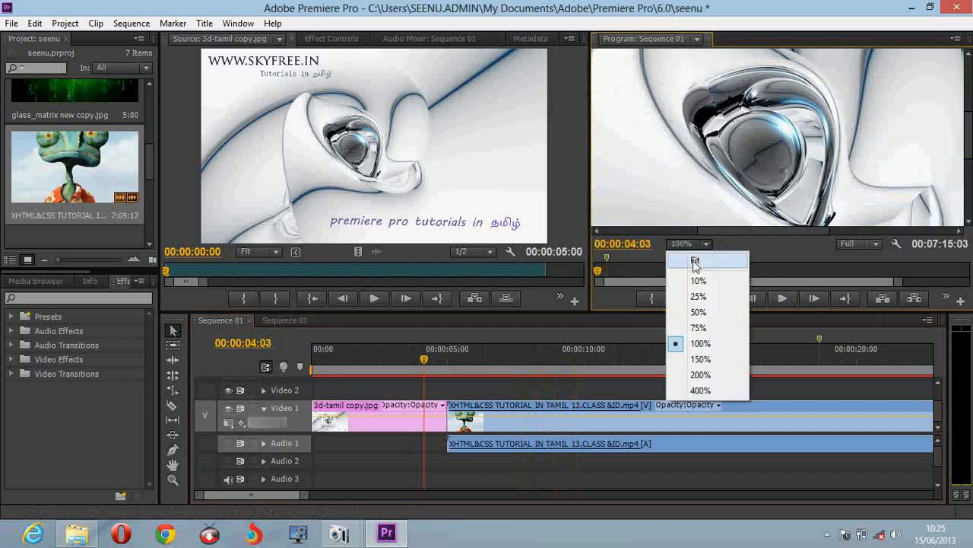
click(694, 258)
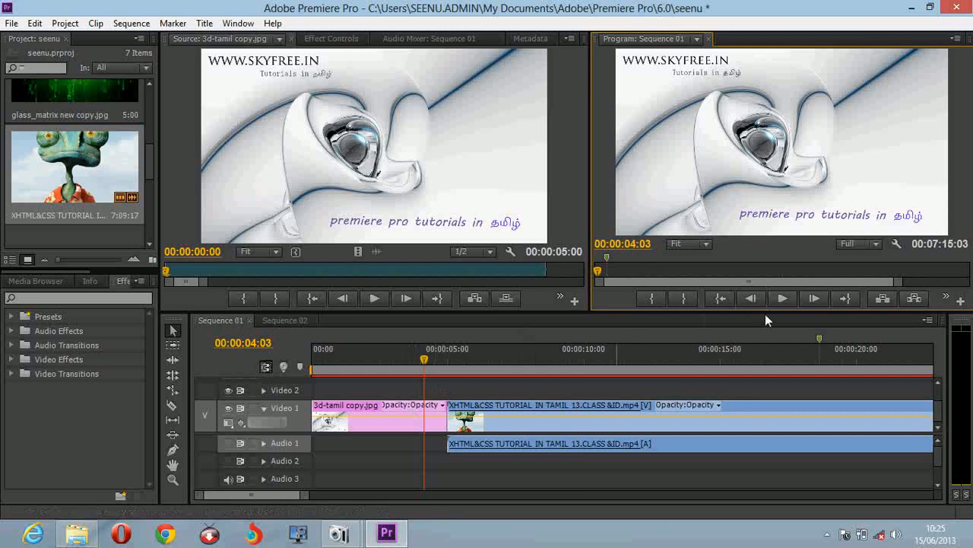
Preview Sequence 01 from the image into the video clip, skipping ahead to 00:00:17:07 and playing on briefly
click(783, 298)
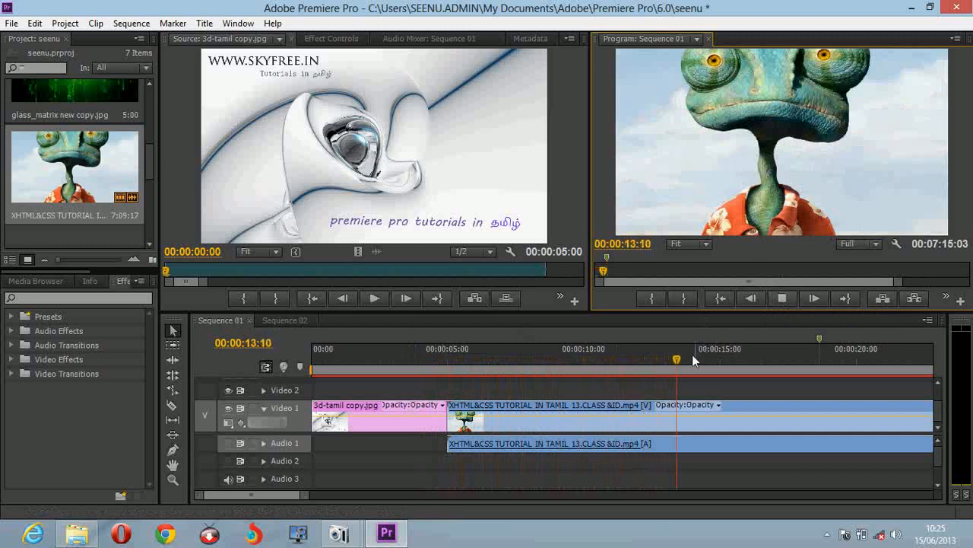
click(839, 356)
click(783, 357)
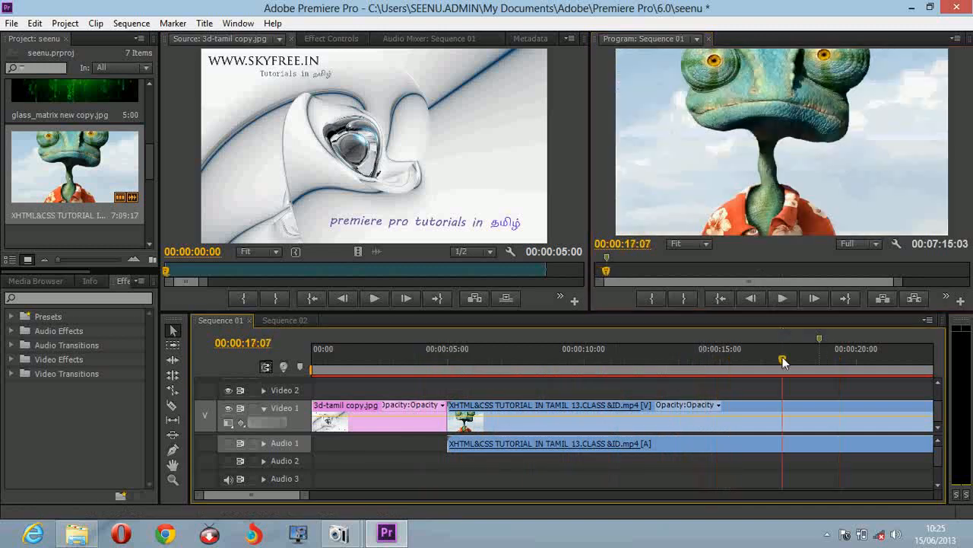
click(783, 299)
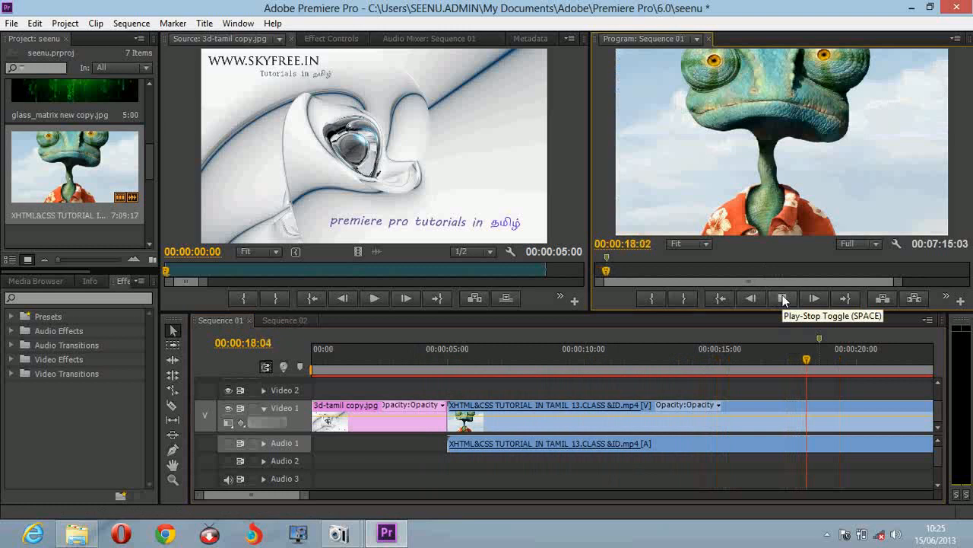
click(784, 299)
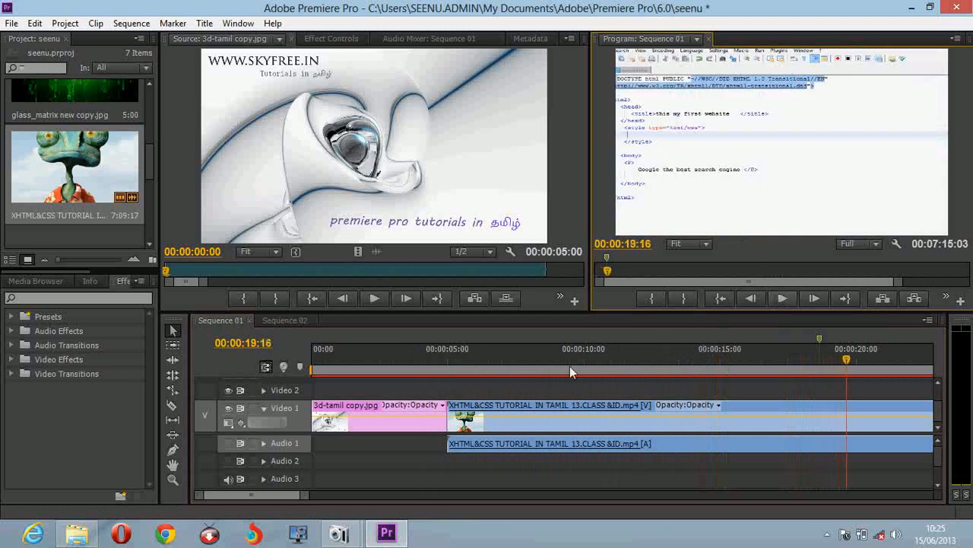
Preview the cut between the image and the video, then park the playhead just before it at 00:00:04:18
click(451, 355)
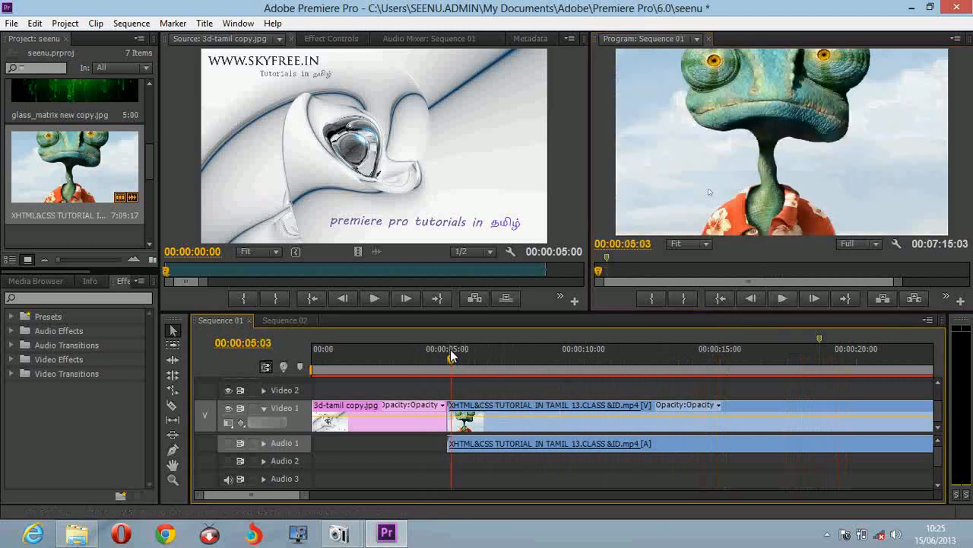
click(411, 352)
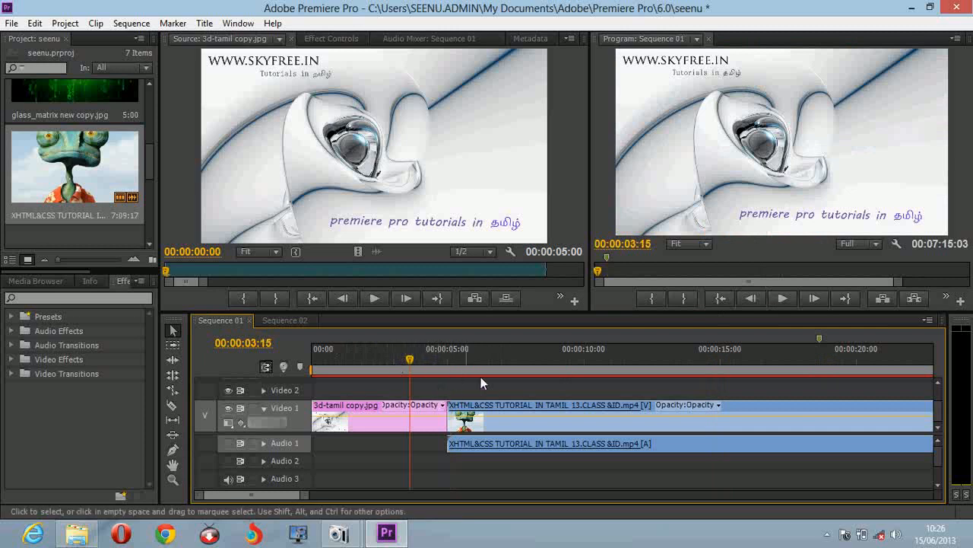
click(786, 297)
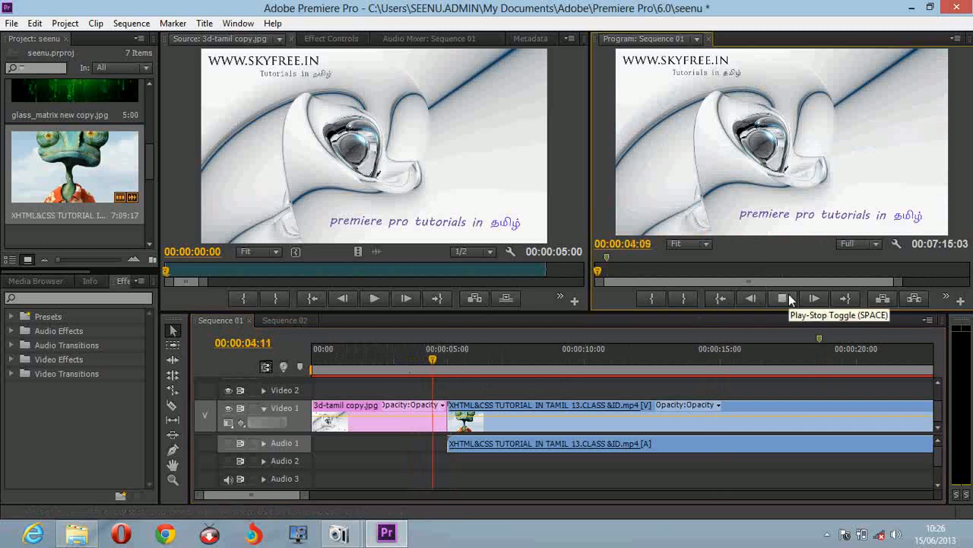
click(784, 298)
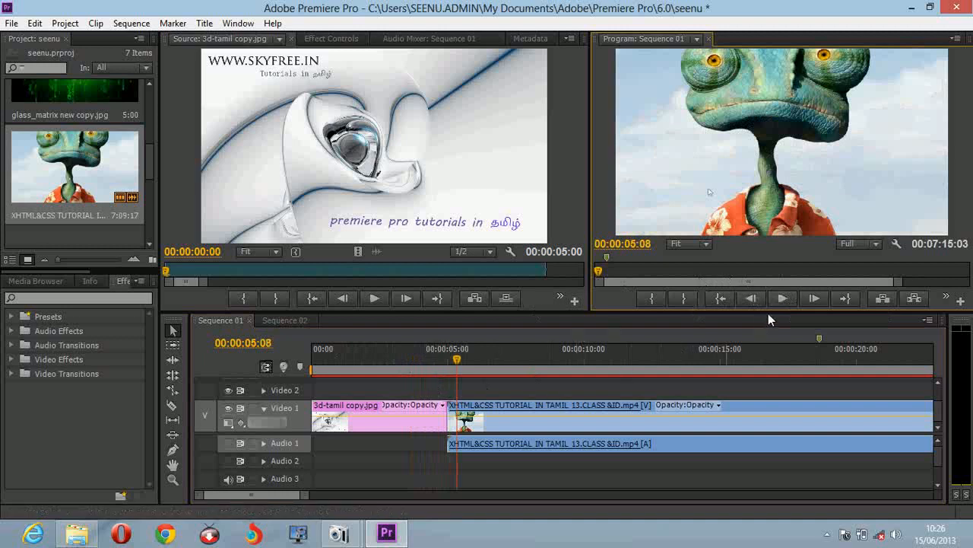
click(441, 355)
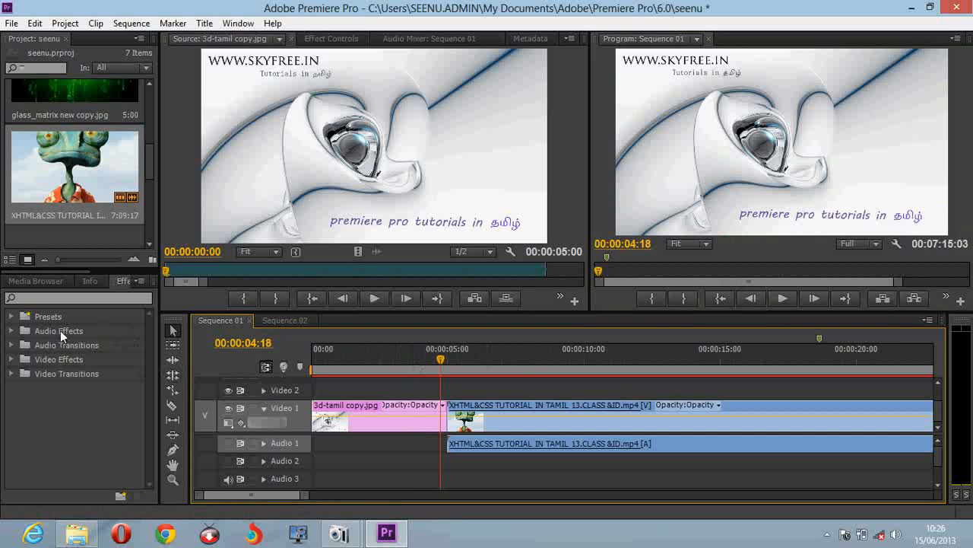
Look through the Media Browser, the Info panel and the Video Effects categories
click(31, 283)
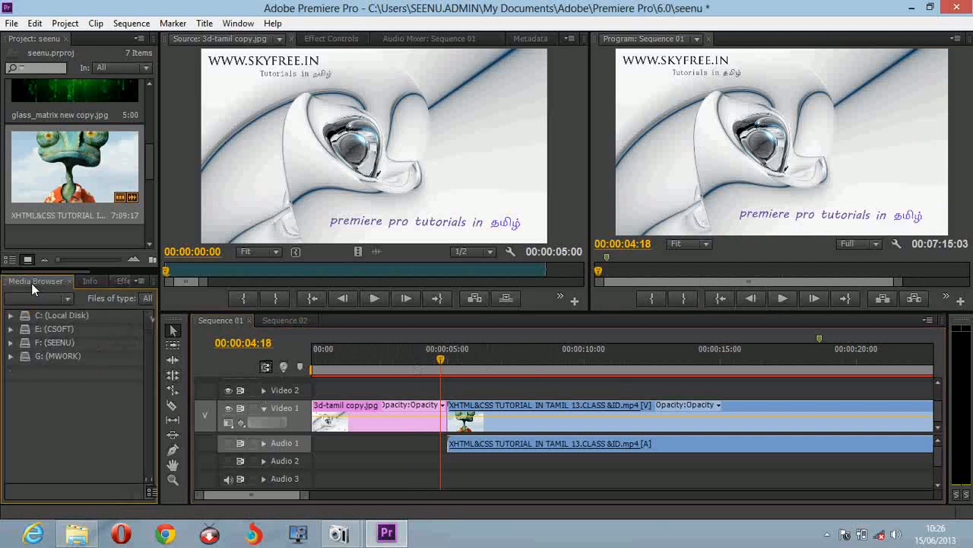
click(82, 280)
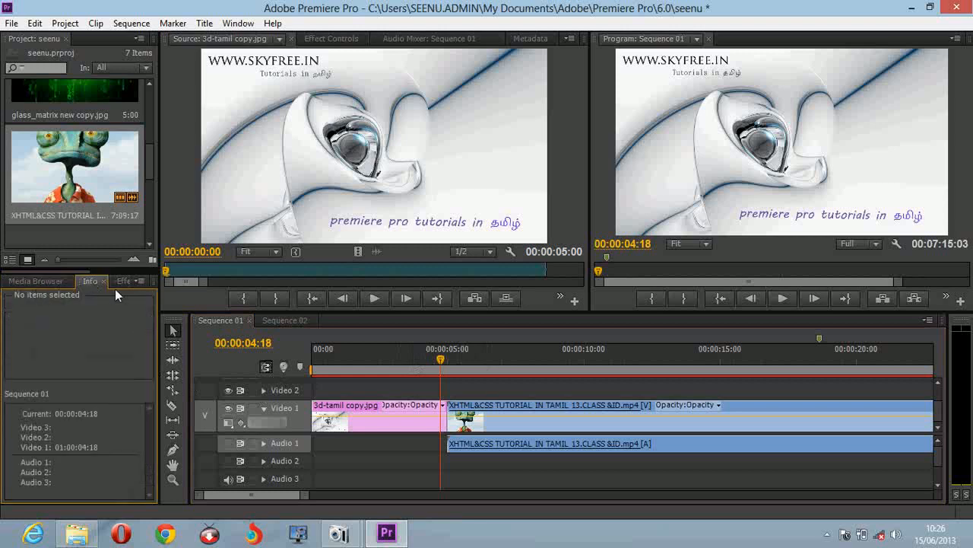
click(120, 281)
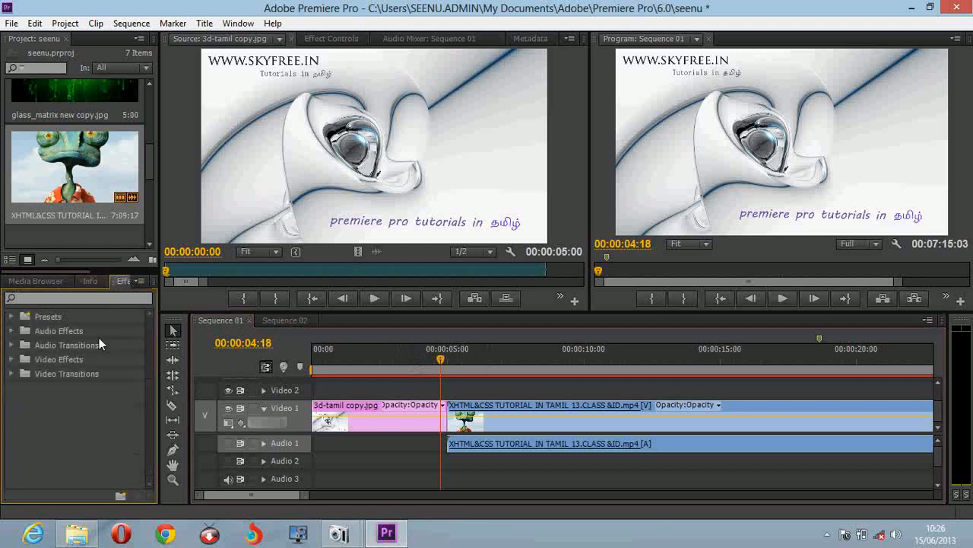
click(9, 360)
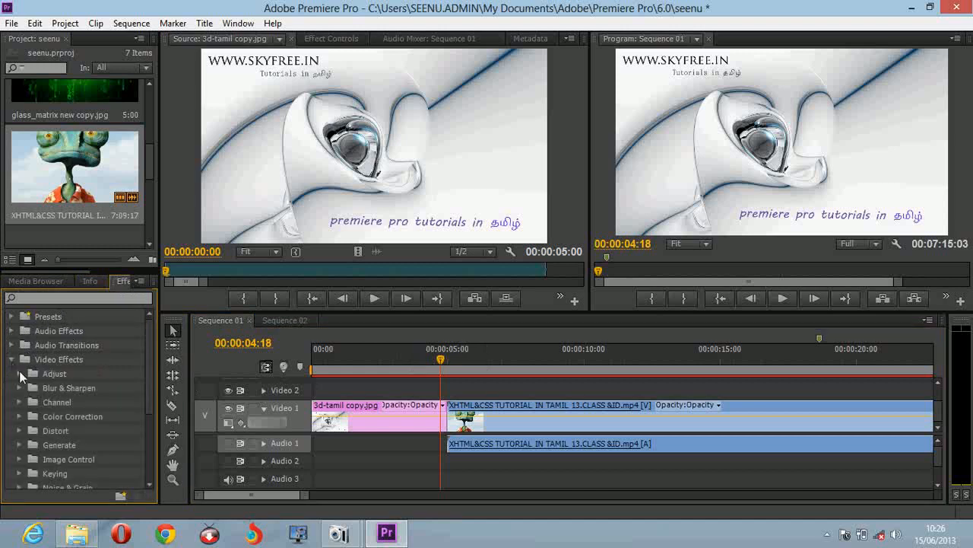
click(12, 362)
click(13, 364)
scroll(49, 402, down, 4)
scroll(48, 398, up, 3)
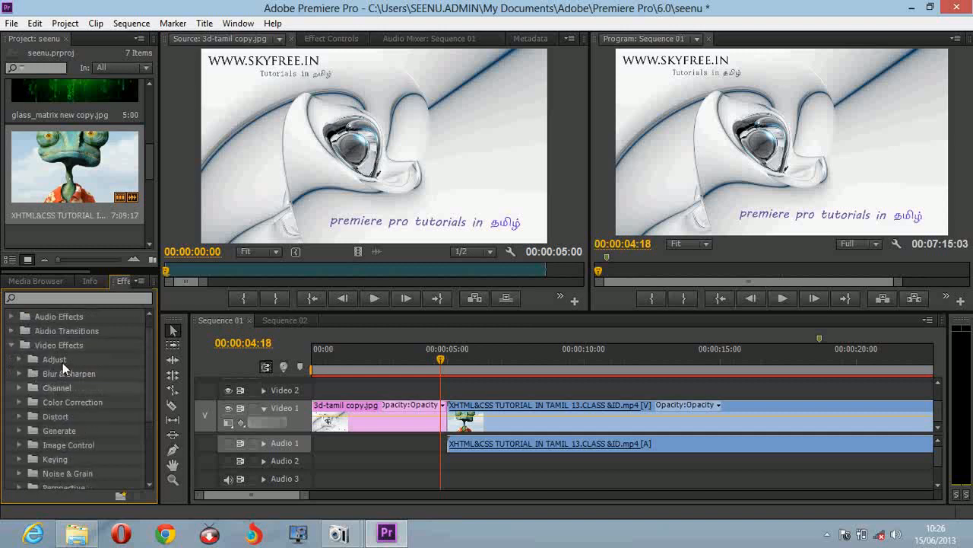
Apply the Levels effect from the Adjust category to the video clip on Video 1, with the Effect Controls shown
click(19, 359)
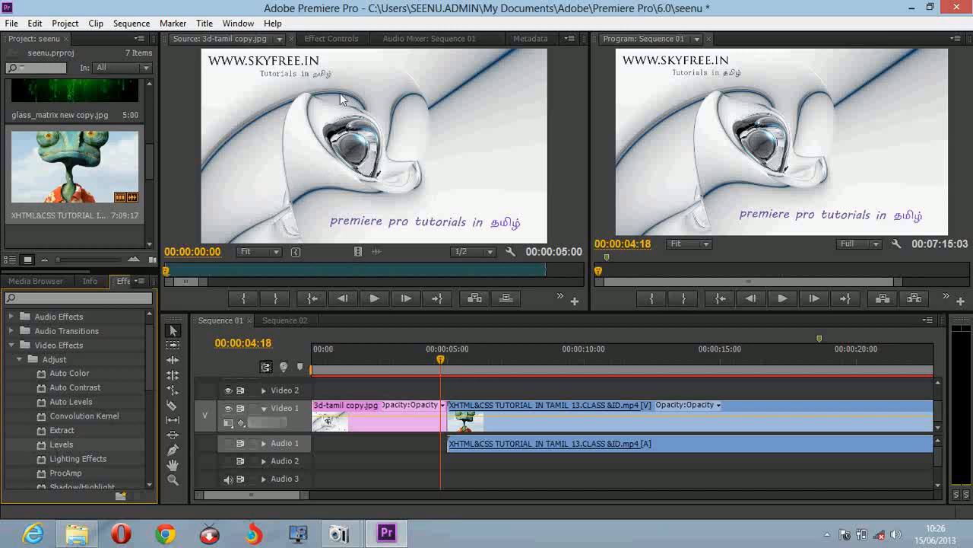
click(328, 39)
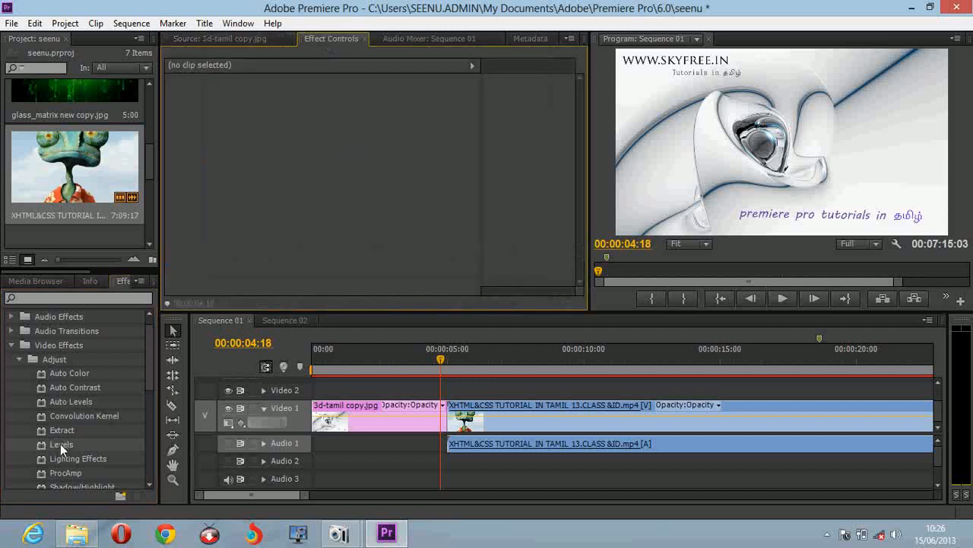
click(247, 38)
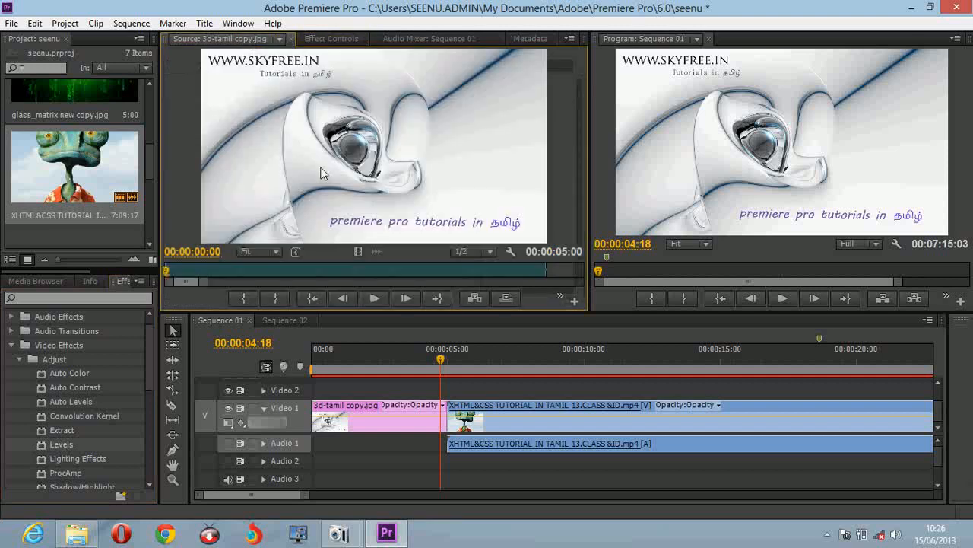
click(343, 36)
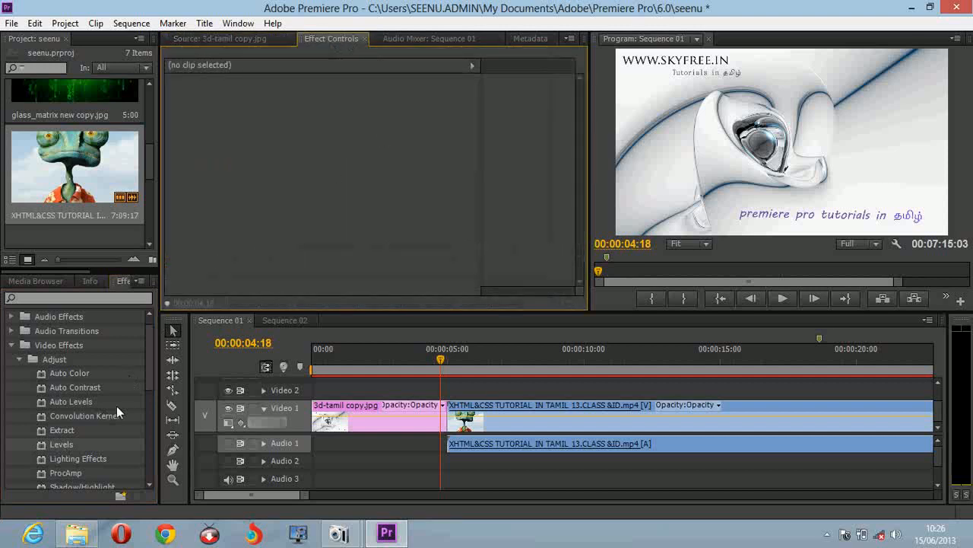
drag(61, 443, 466, 418)
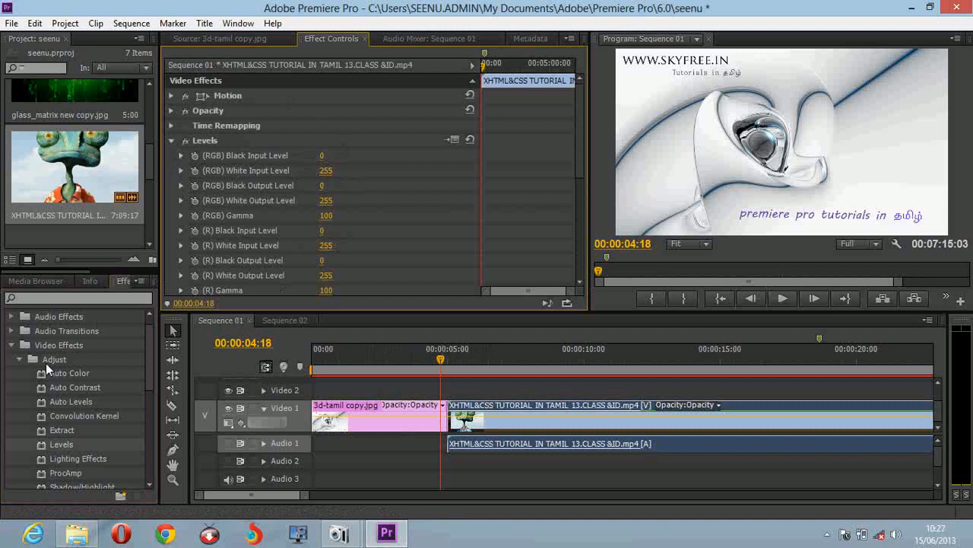
Review the list of Video Effects categories once more and collapse it
click(19, 358)
click(11, 345)
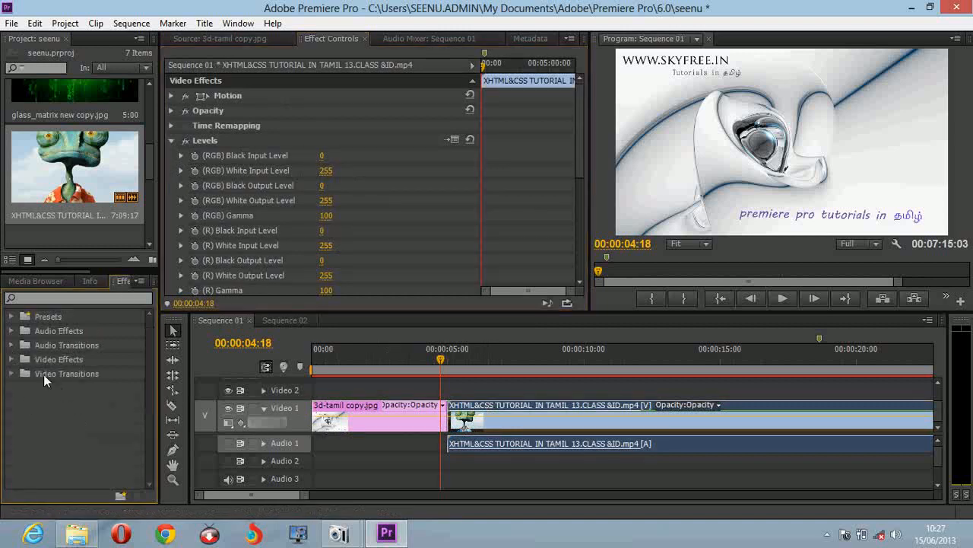
click(10, 359)
scroll(69, 423, down, 1)
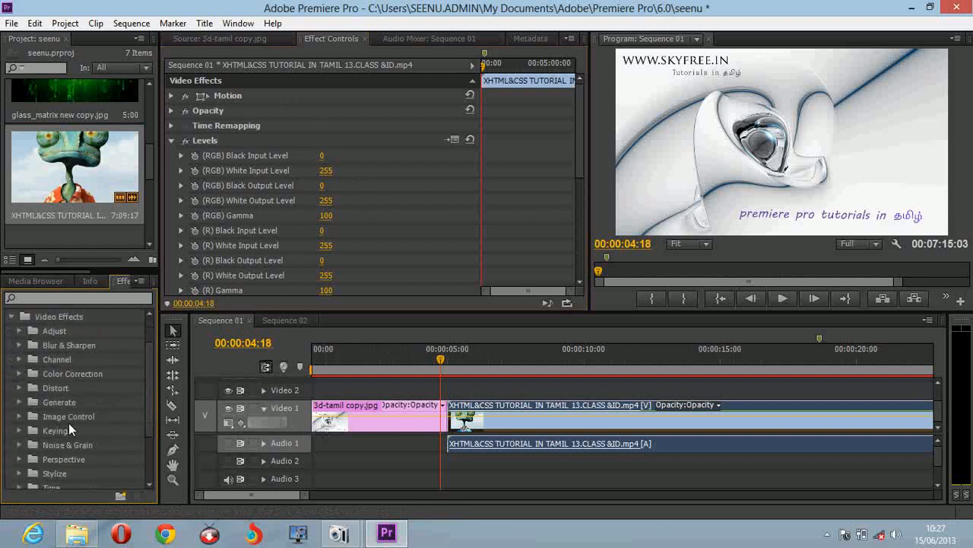
scroll(69, 422, up, 1)
click(10, 359)
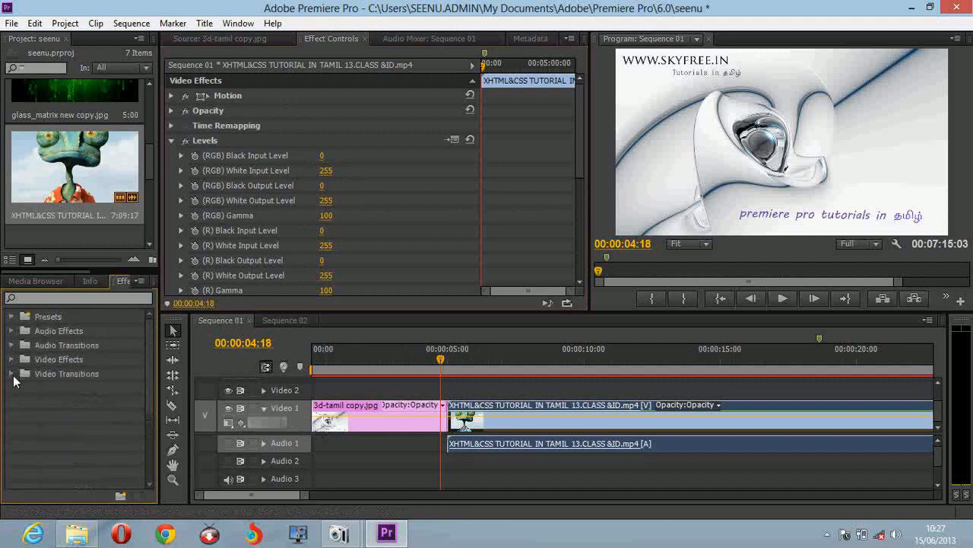
Apply the Roll Away transition from the Page Peel category to the start of the video clip on Video 1
click(11, 374)
scroll(14, 397, down, 1)
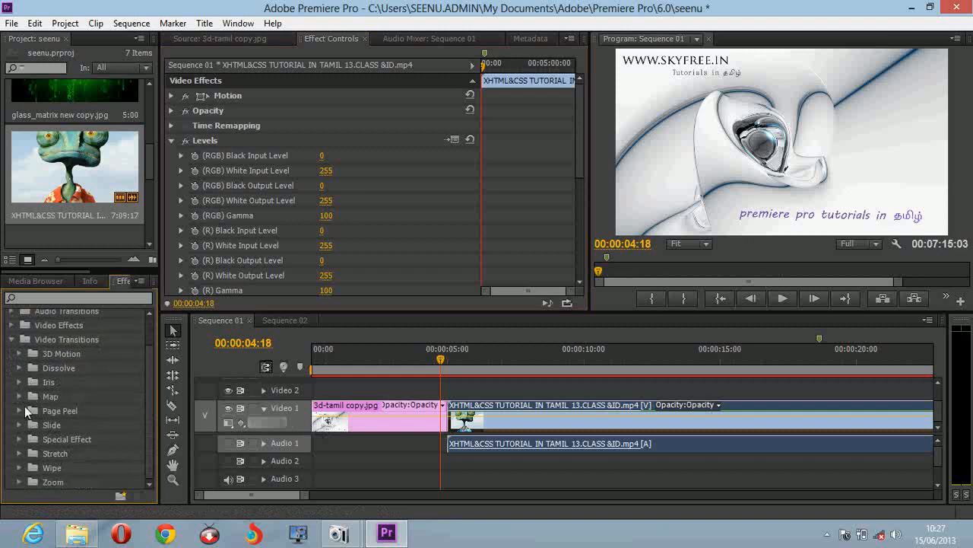
click(20, 410)
scroll(71, 441, down, 1)
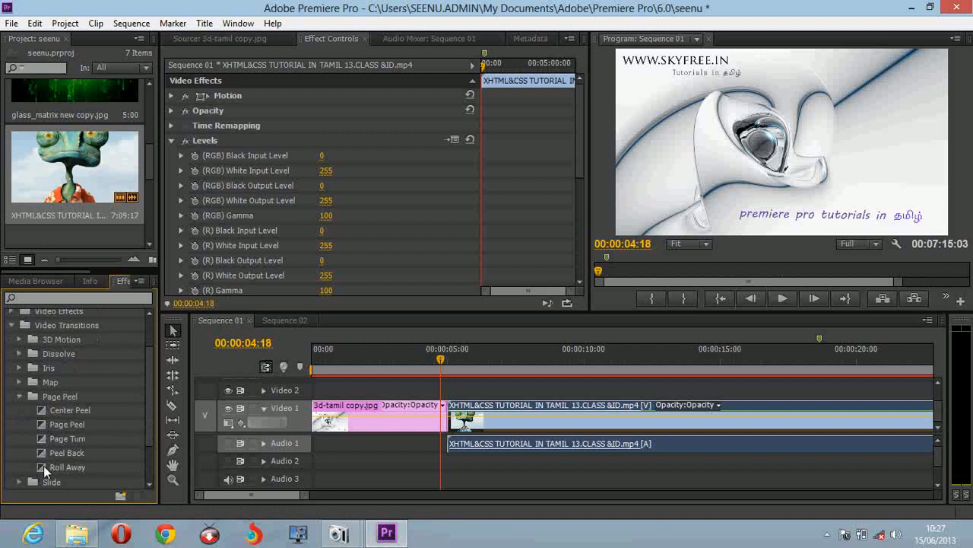
drag(43, 466, 204, 461)
drag(274, 454, 448, 406)
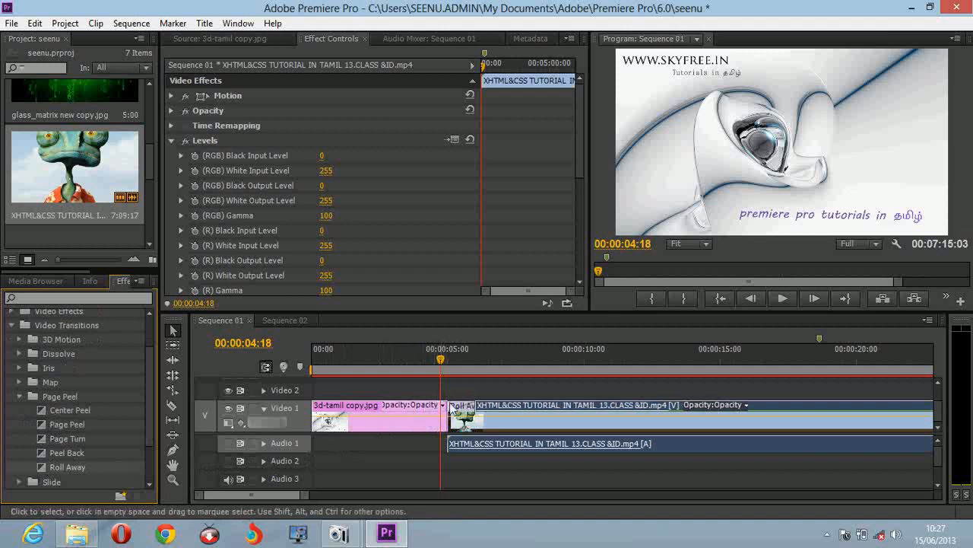
Select the Roll Away transition at the start of the video clip and preview it by playing from 00:00:03:00
click(329, 357)
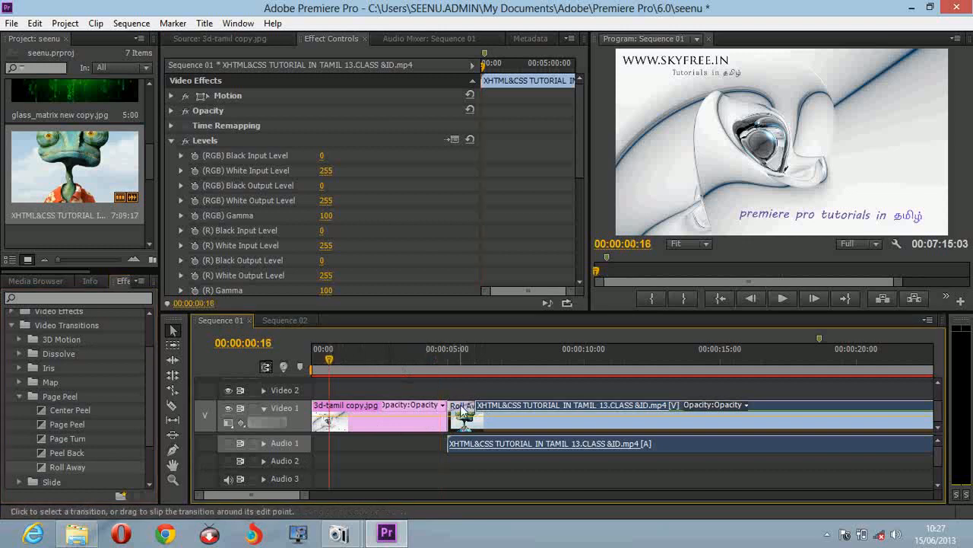
mouse_move(60, 468)
mouse_down()
mouse_move(279, 464)
mouse_move(443, 407)
mouse_up()
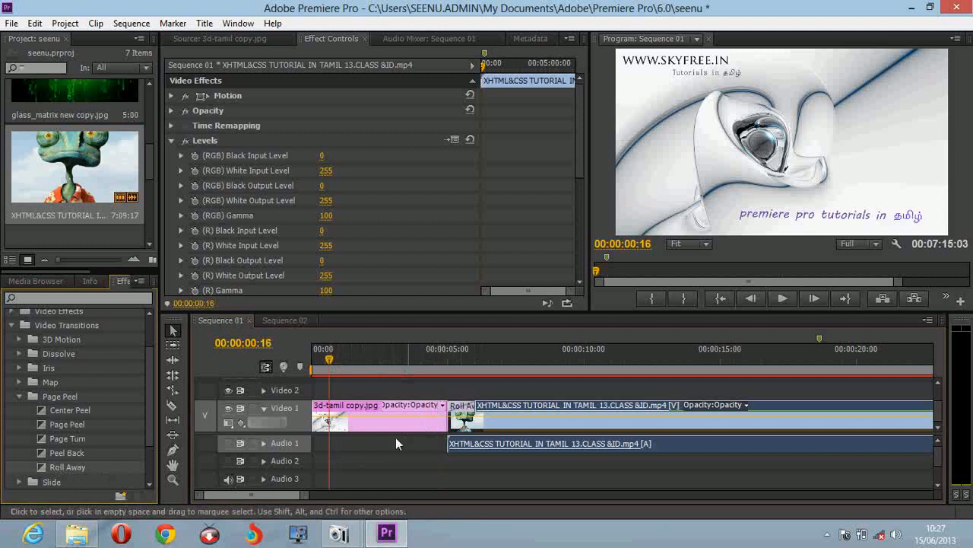
mouse_move(302, 492)
mouse_down()
mouse_move(327, 495)
mouse_move(297, 495)
mouse_up()
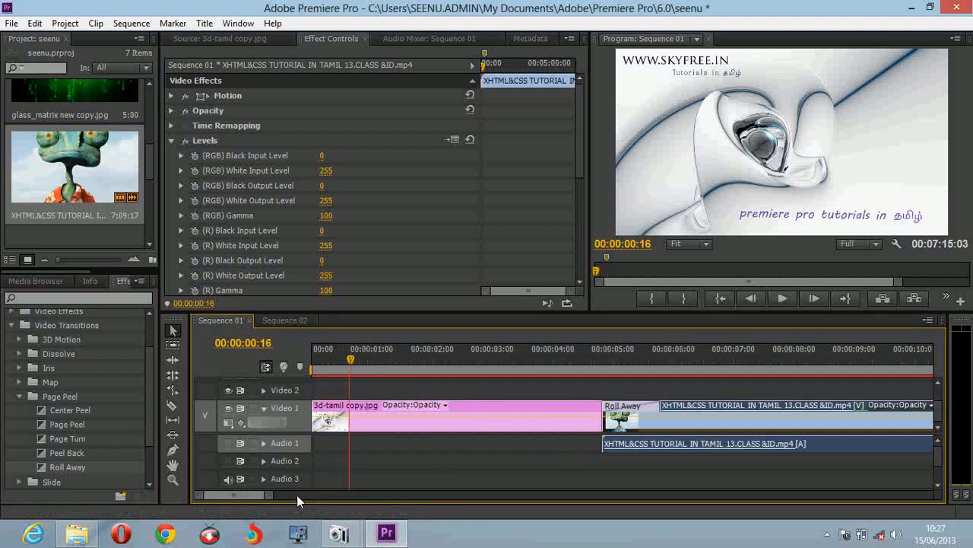
drag(643, 409, 564, 398)
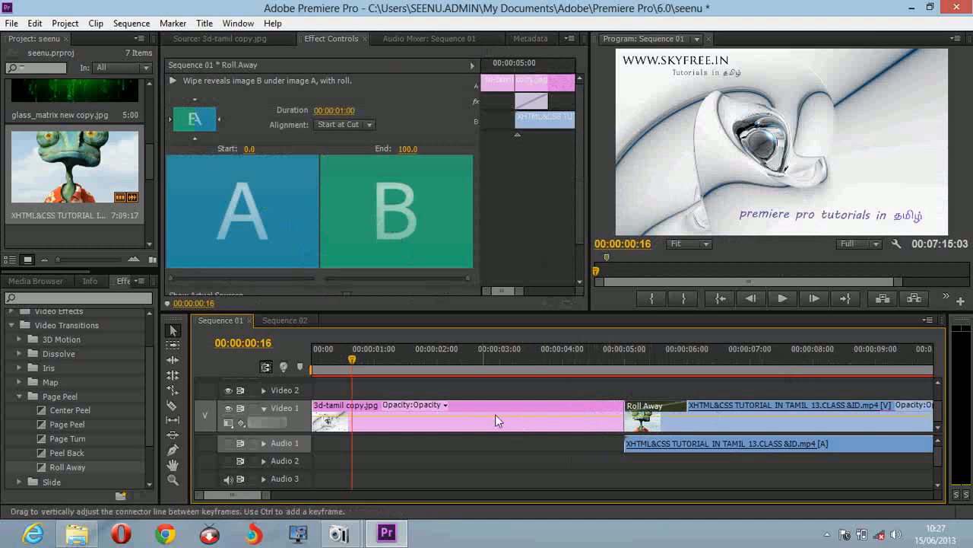
click(575, 355)
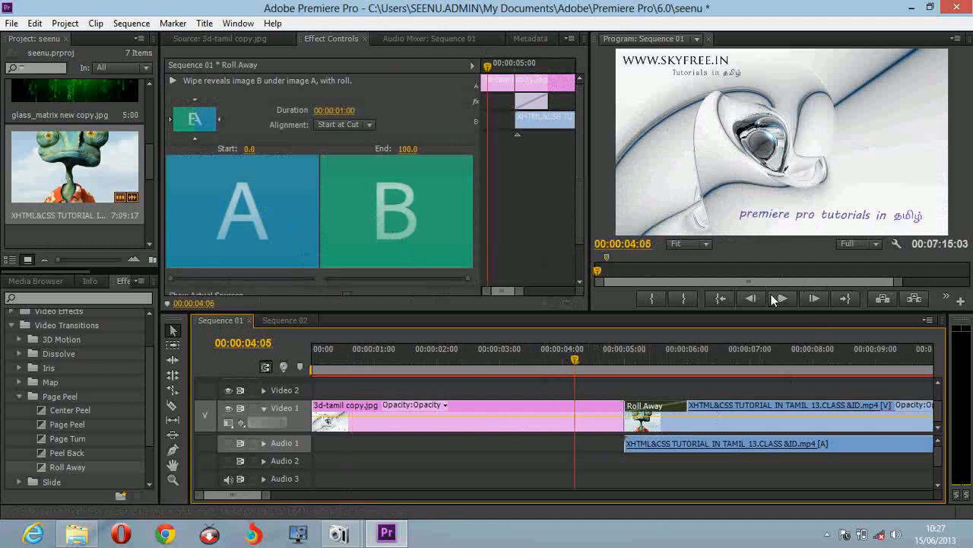
click(500, 359)
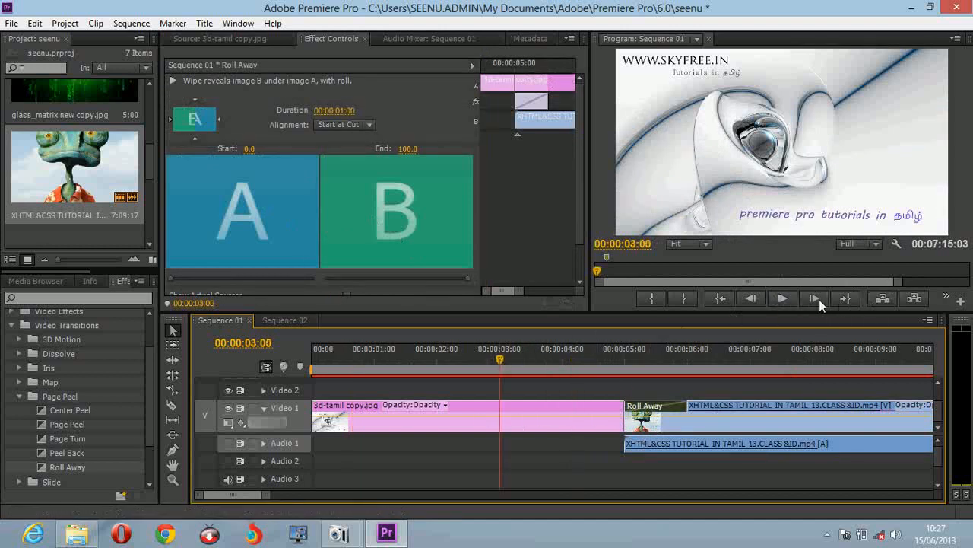
click(784, 298)
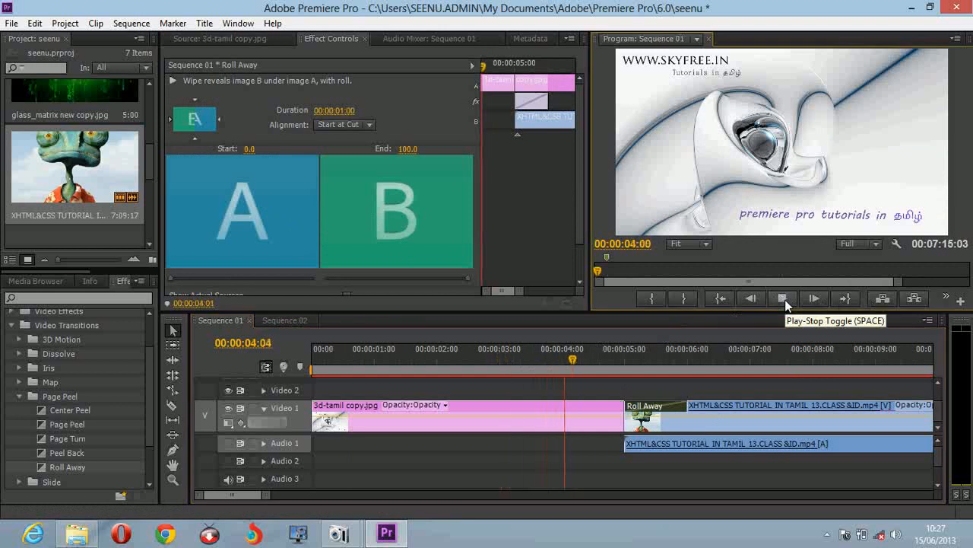
click(784, 302)
Replace the transition at the start of the video clip with Page Turn from Page Peel and preview it
click(59, 439)
drag(59, 436, 652, 409)
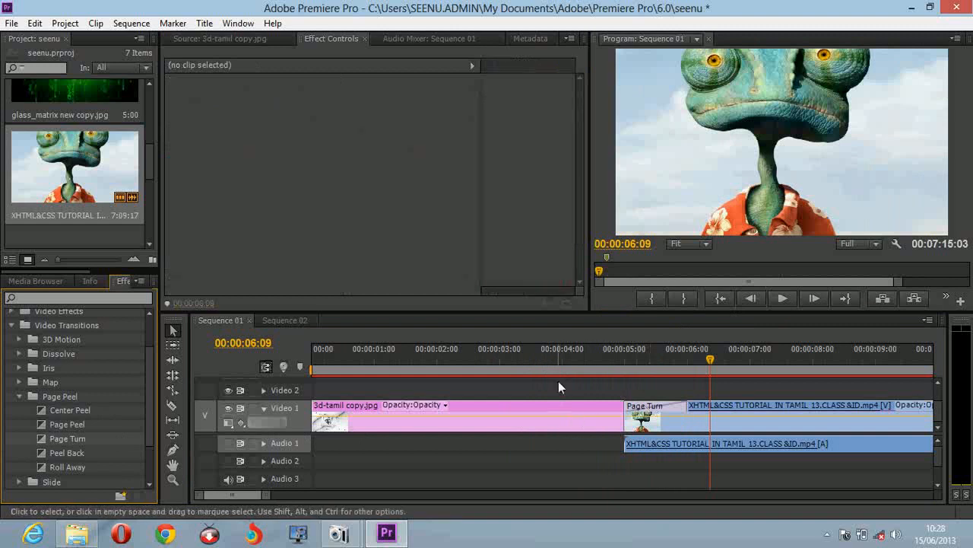
click(556, 359)
click(777, 302)
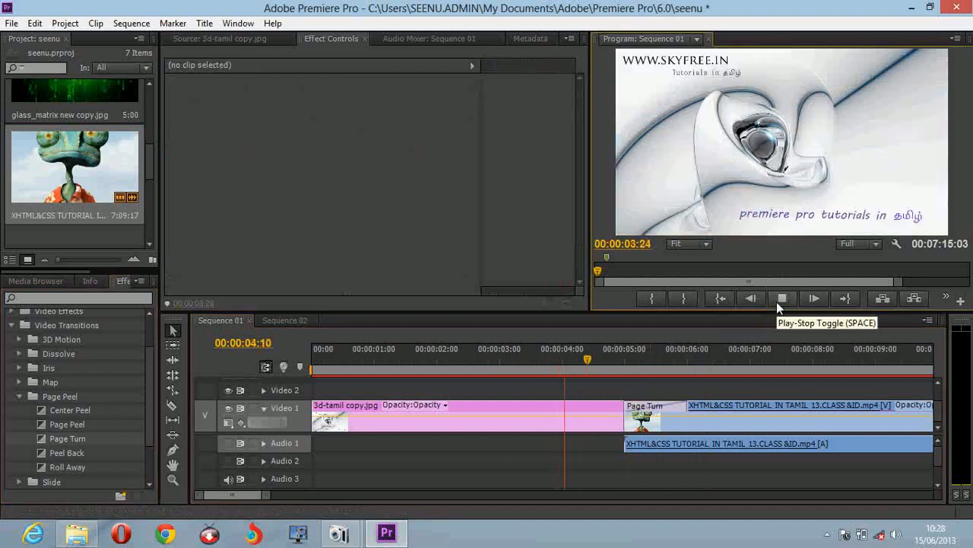
click(777, 301)
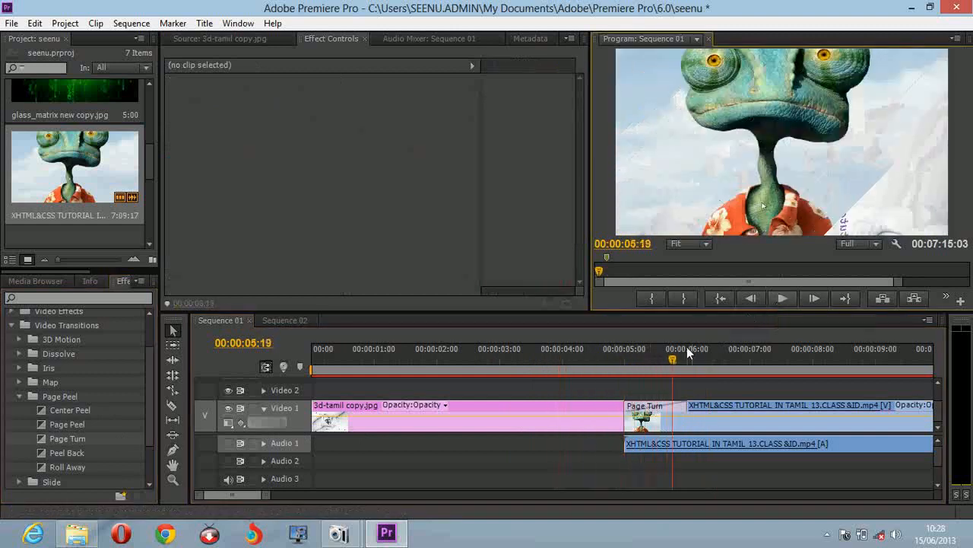
Replace the Page Turn transition with Spin Away from the 3D Motion category and move the playhead to 00:00:04:17
drag(672, 362, 610, 354)
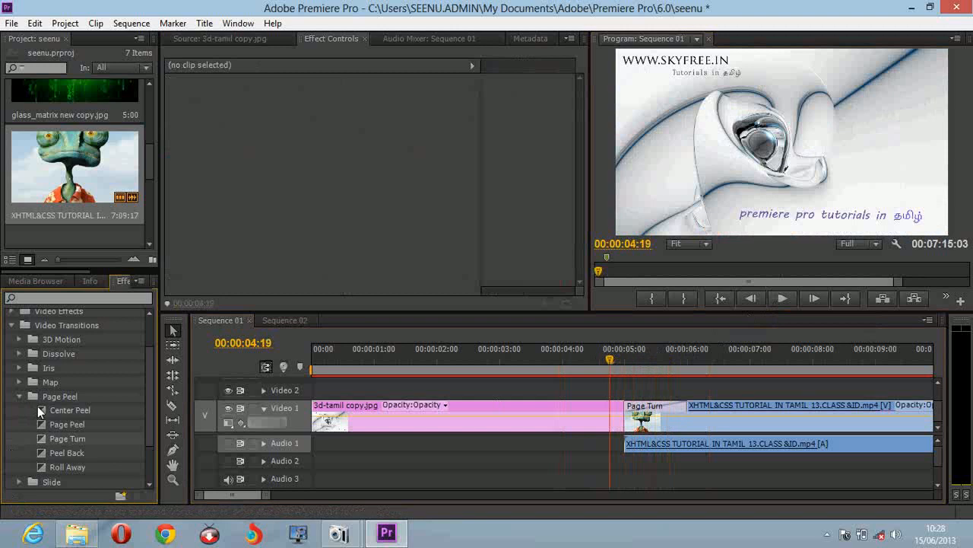
click(20, 339)
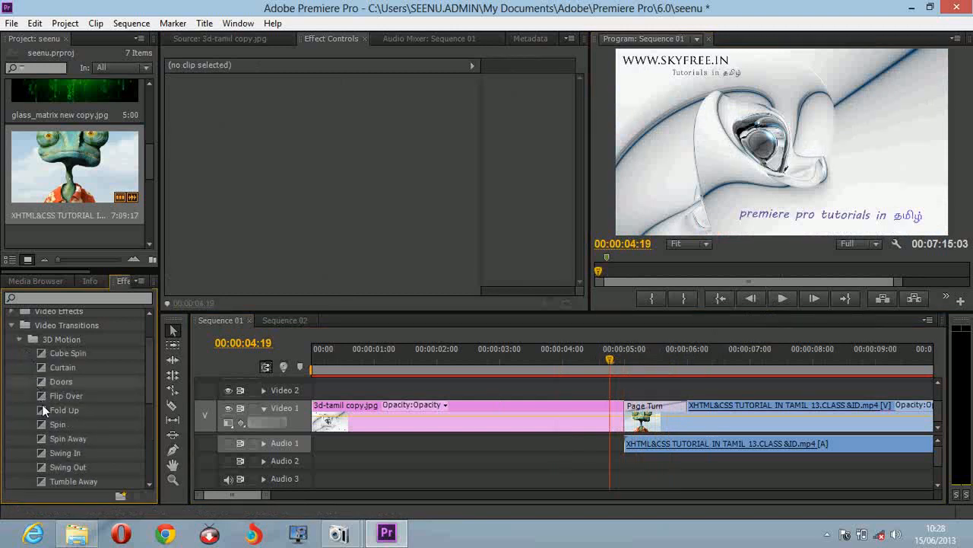
drag(96, 439, 637, 401)
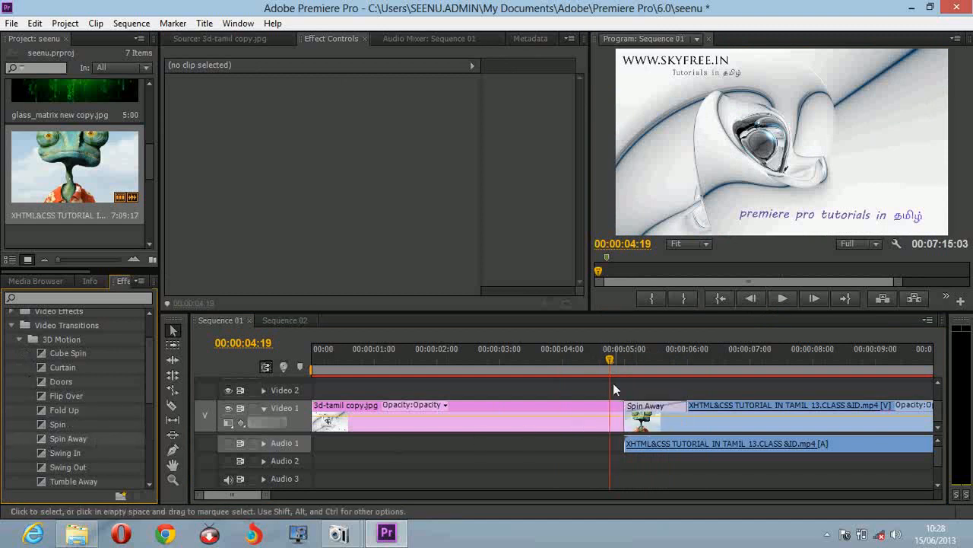
mouse_move(610, 357)
mouse_down()
mouse_move(686, 356)
mouse_move(605, 361)
mouse_up()
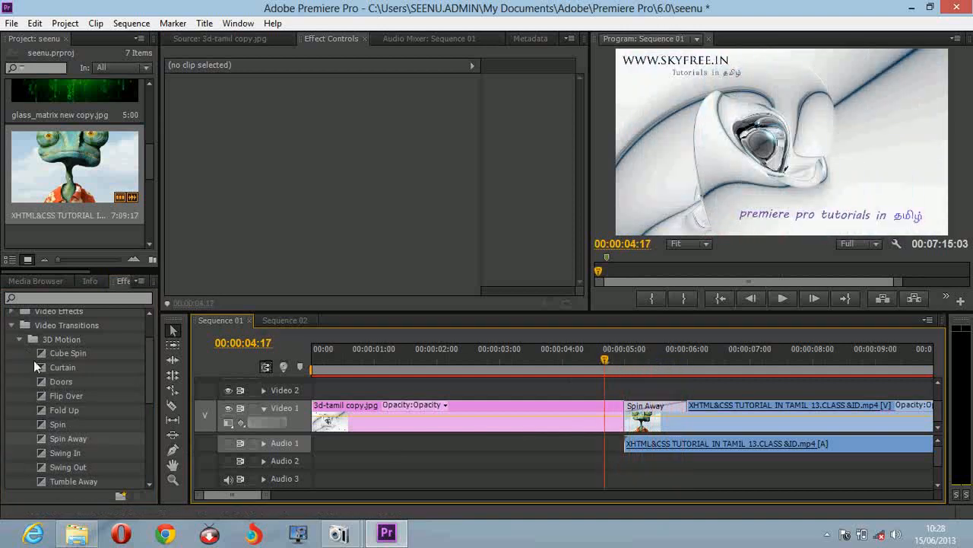
Replace the Spin Away transition at the start of the video clip with Swap from the Slide category
click(17, 339)
click(12, 340)
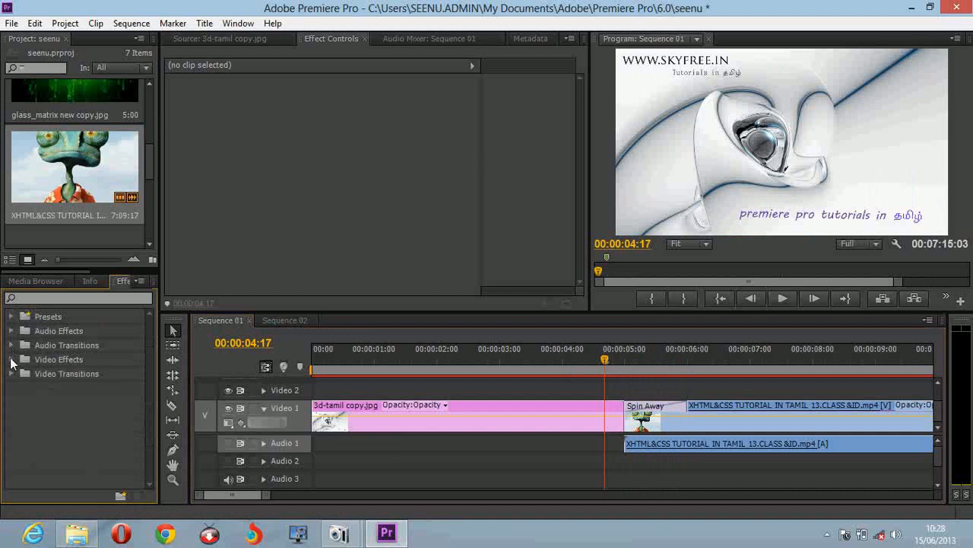
click(10, 375)
scroll(150, 380, down, 3)
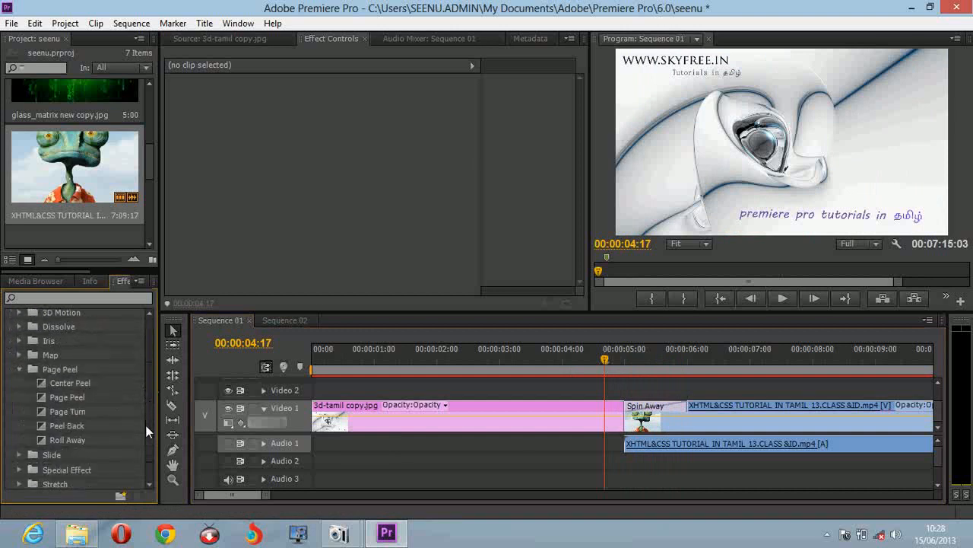
click(19, 362)
click(20, 375)
scroll(32, 412, up, 1)
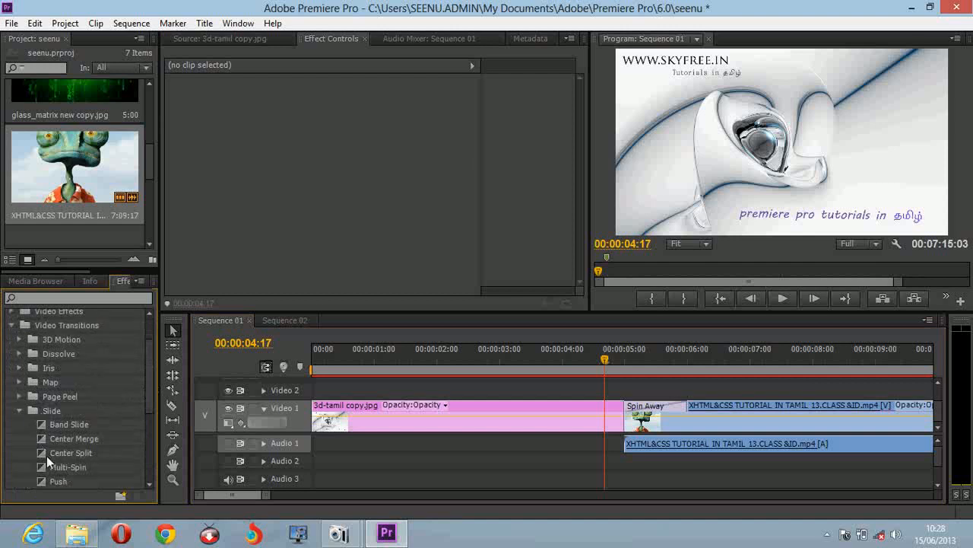
drag(145, 384, 88, 419)
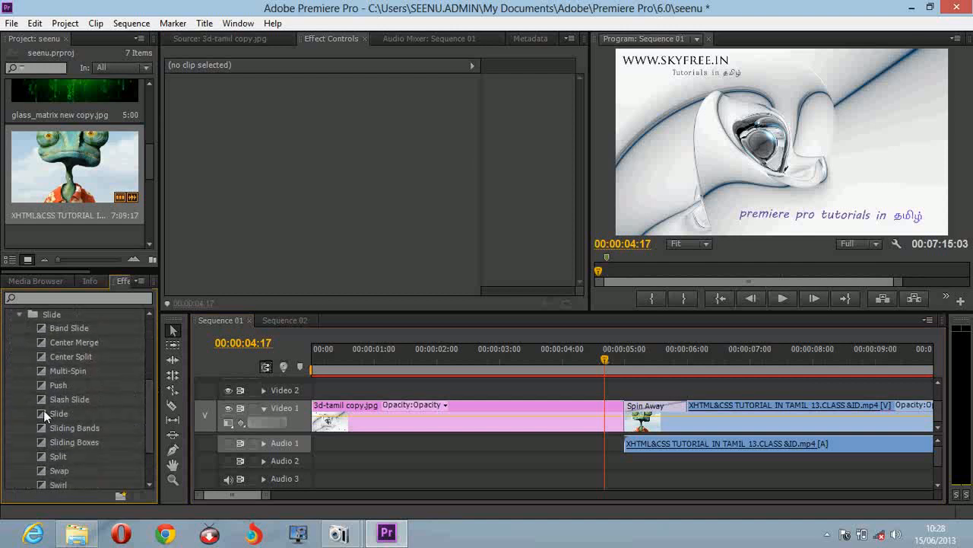
drag(51, 465, 636, 400)
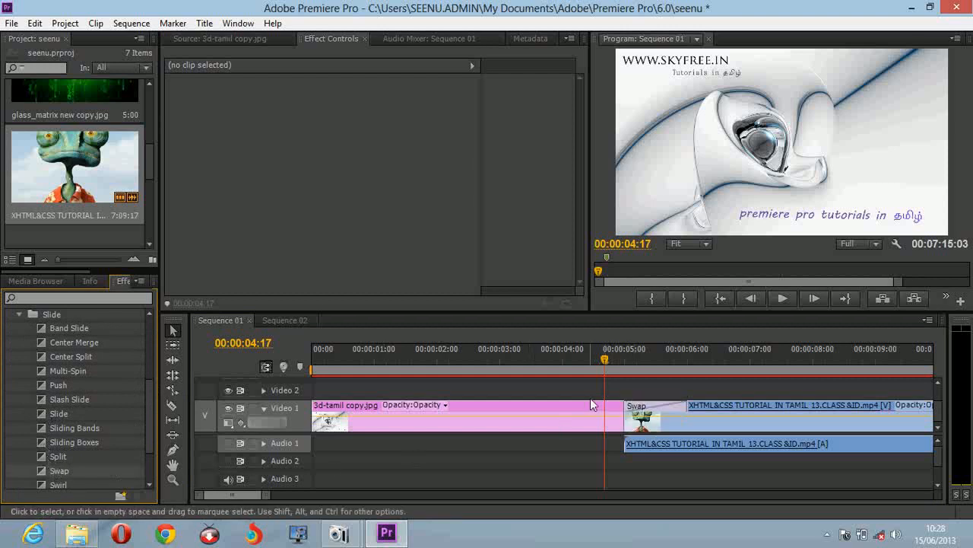
Preview the Swap transition, collapse the Slide and Video Transitions lists, and replay the transition from 00:00:04:03
click(783, 298)
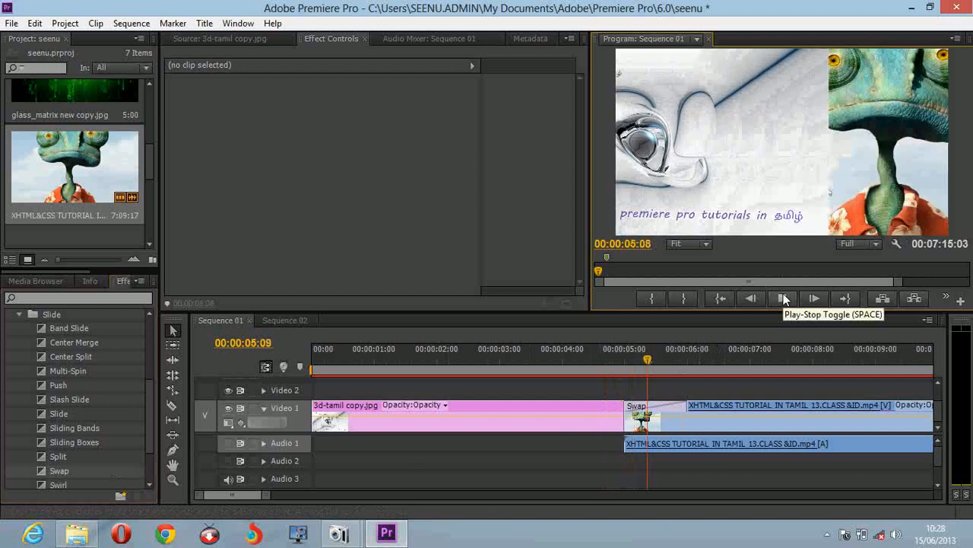
click(784, 298)
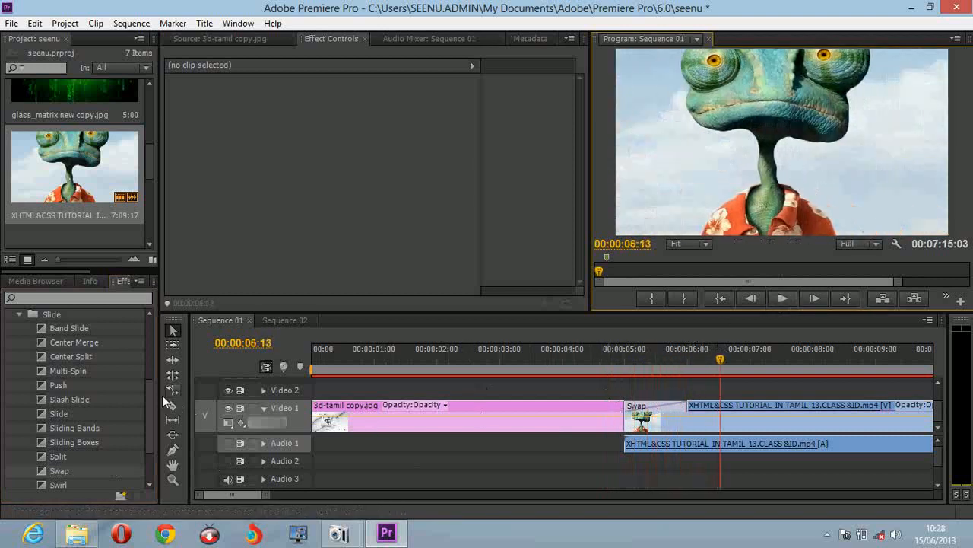
click(19, 314)
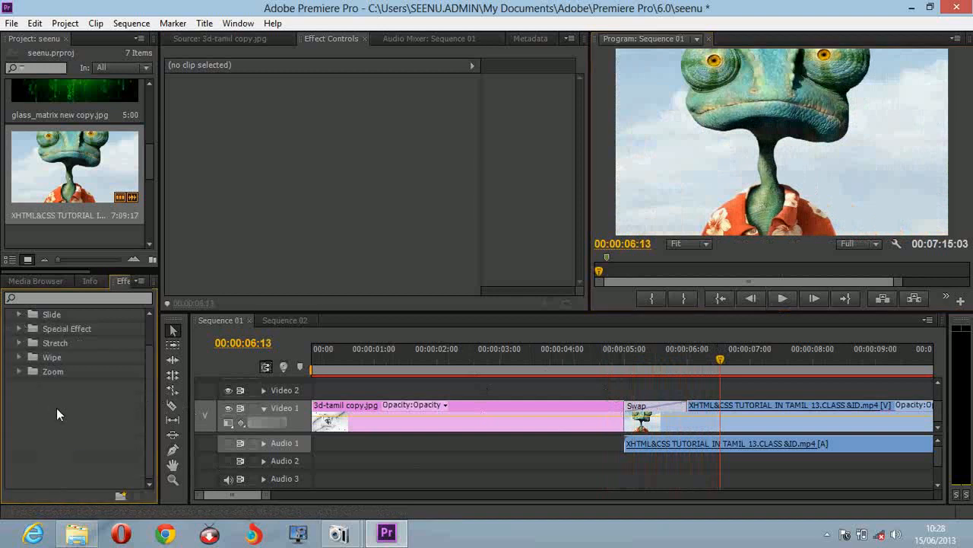
scroll(57, 408, up, 5)
click(12, 375)
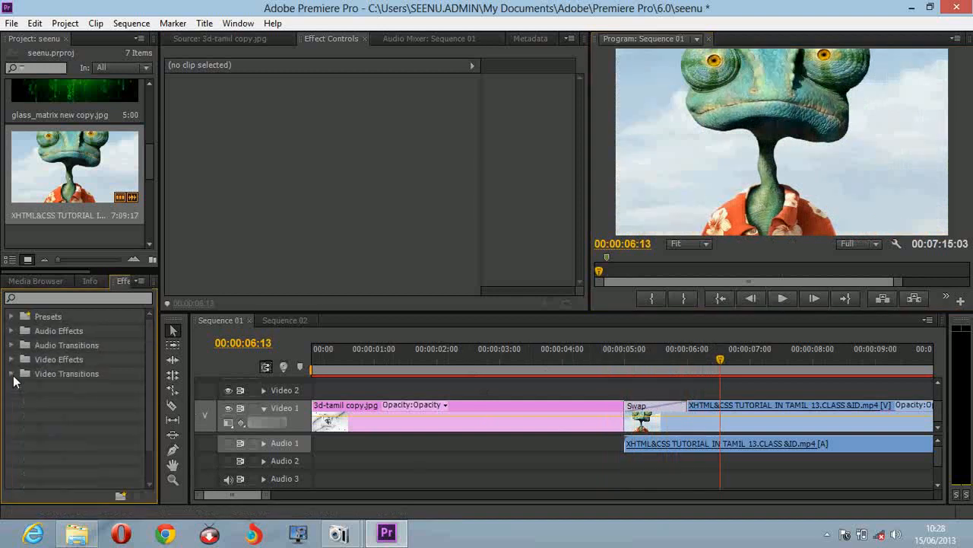
click(517, 396)
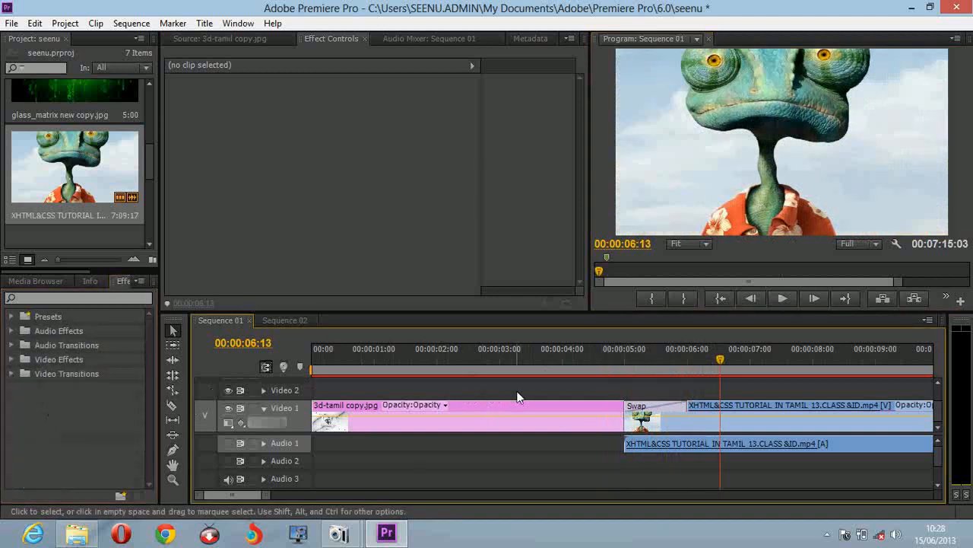
click(570, 362)
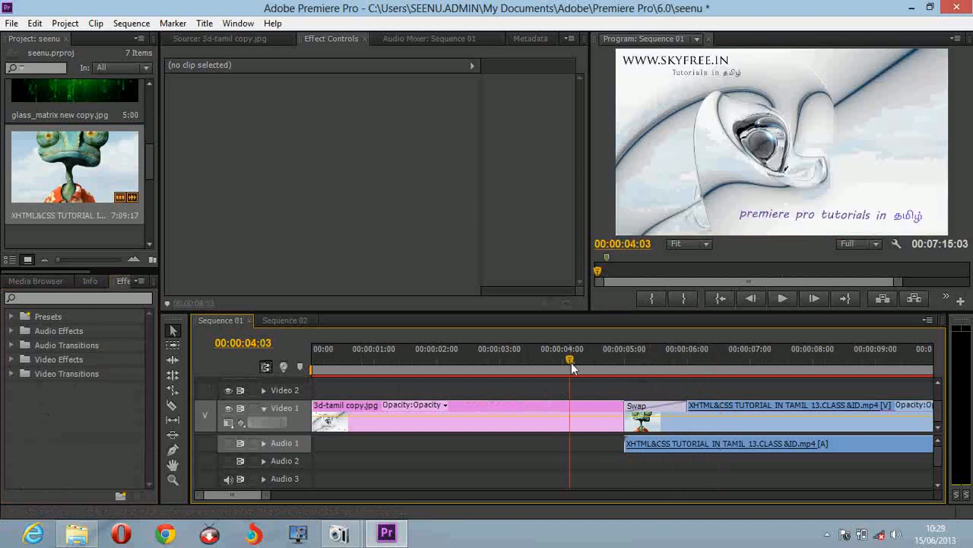
click(782, 300)
click(781, 298)
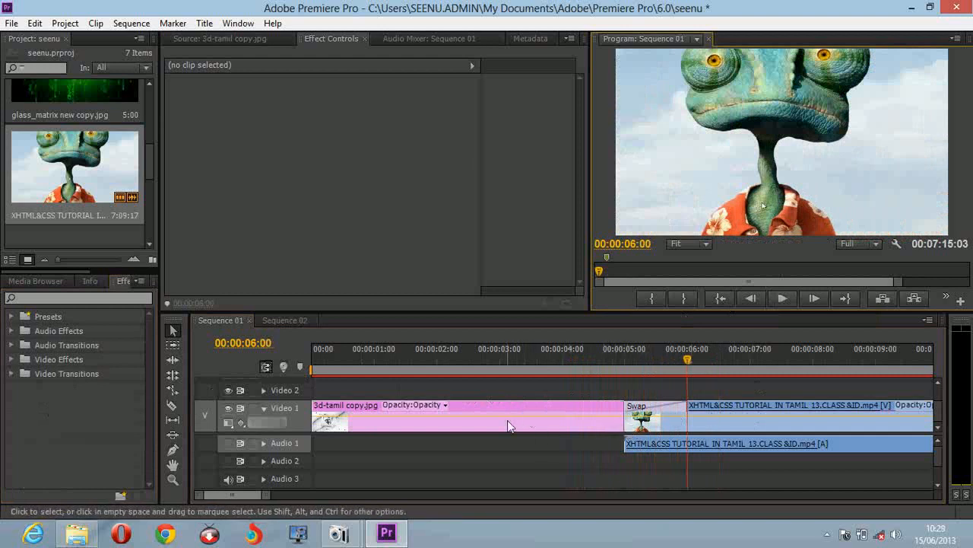
scroll(564, 422, down, 1)
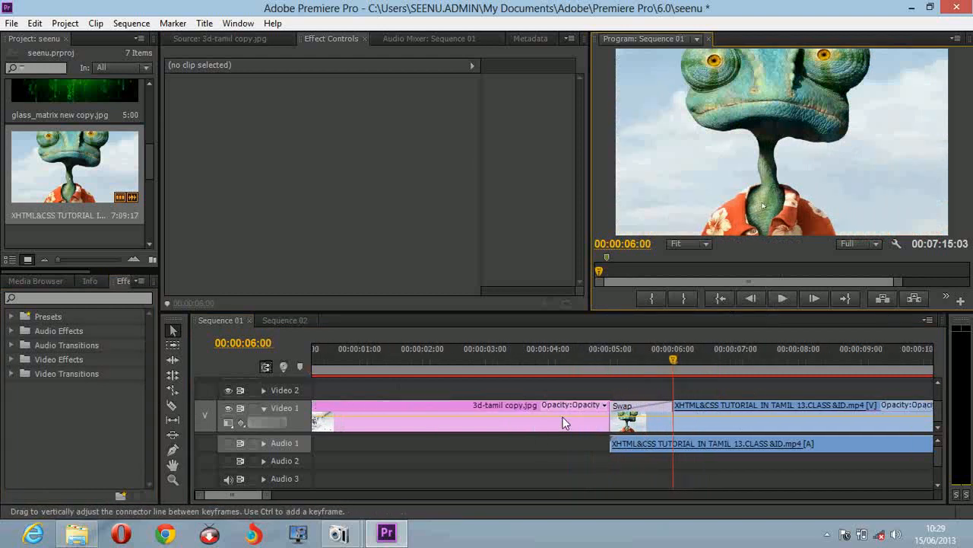
scroll(564, 422, up, 1)
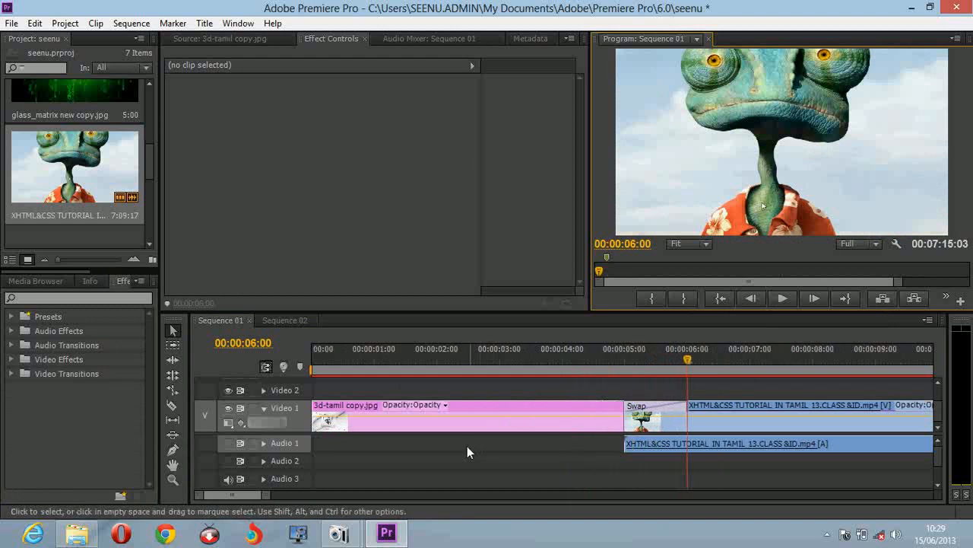
click(10, 360)
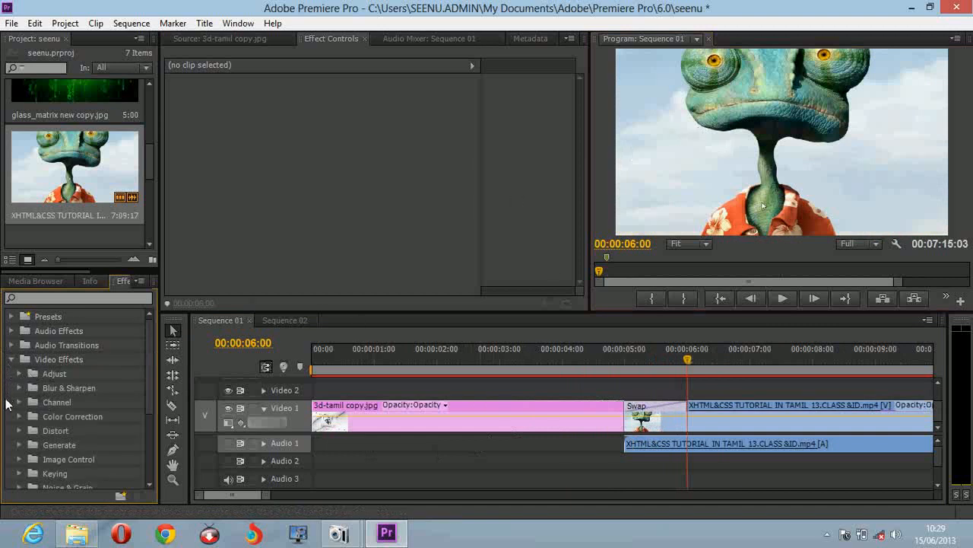
click(12, 361)
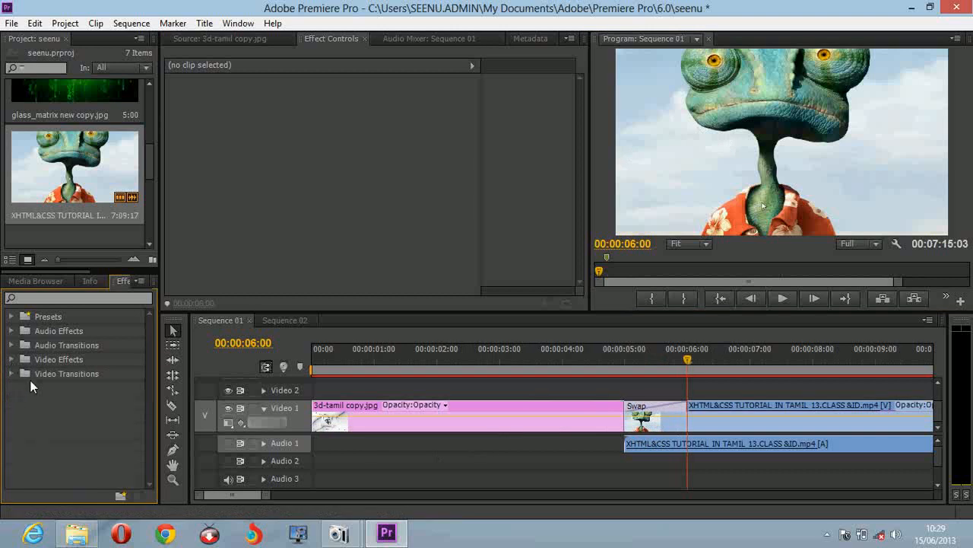
mouse_move(339, 532)
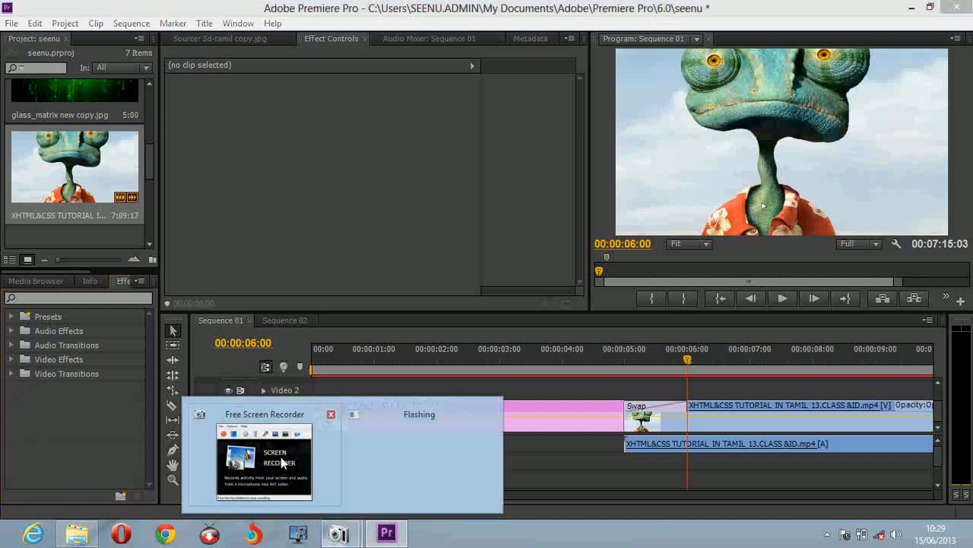